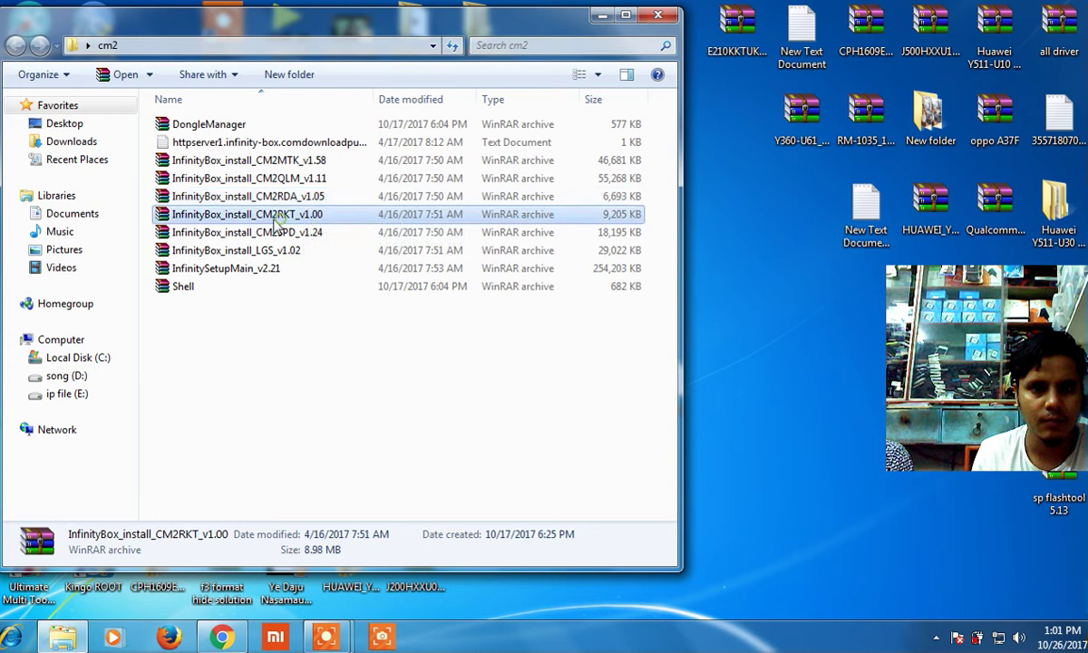
pyautogui.click(280, 233)
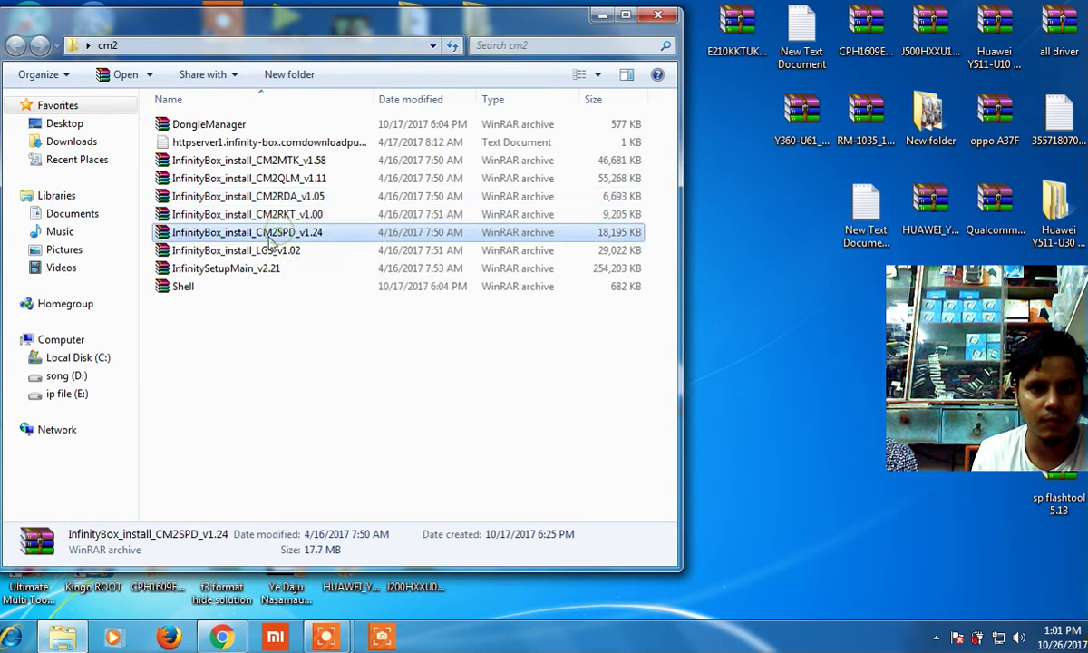
pyautogui.click(272, 256)
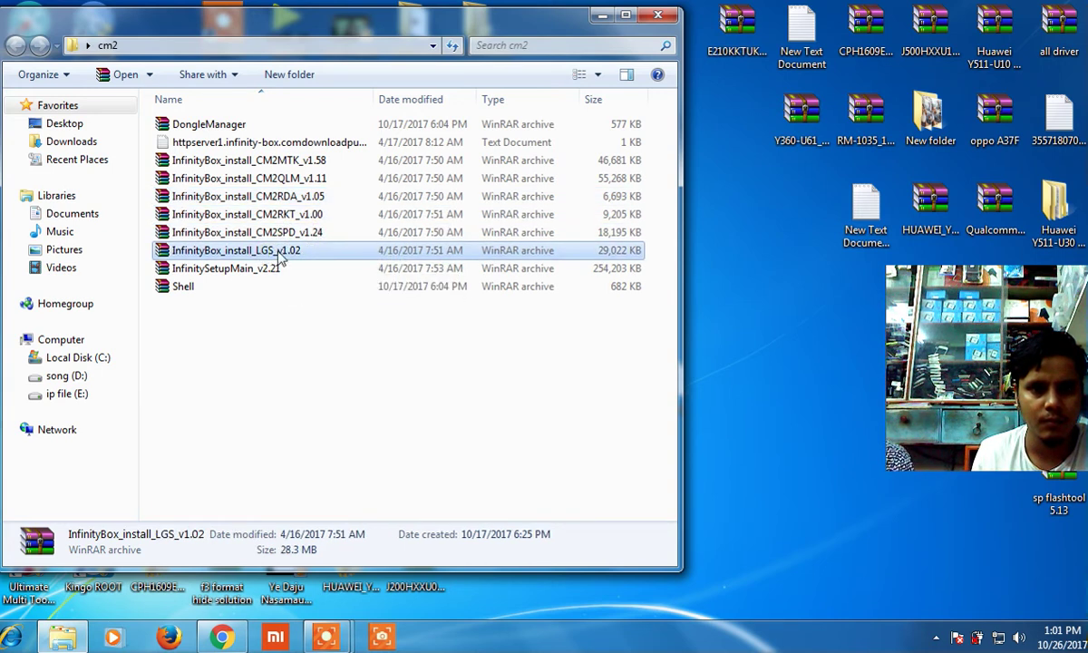
pyautogui.click(260, 270)
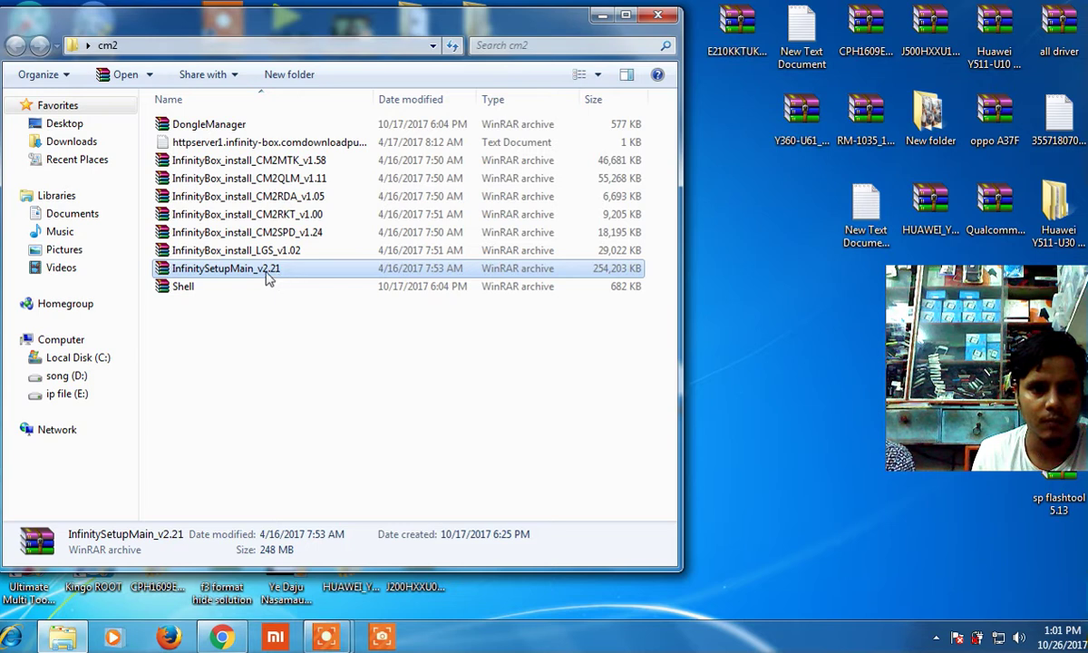
pyautogui.click(199, 286)
# Step: Open the DongleManager archive in the cm2 folder and launch the DongleManager application inside it
pyautogui.click(206, 125)
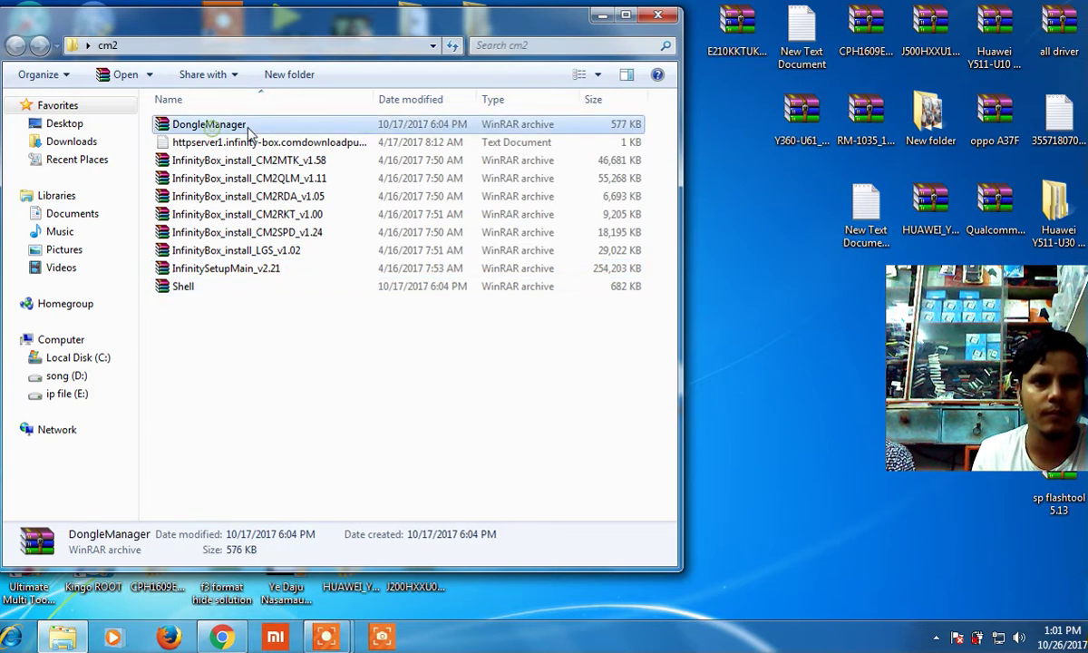
pyautogui.doubleClick(227, 126)
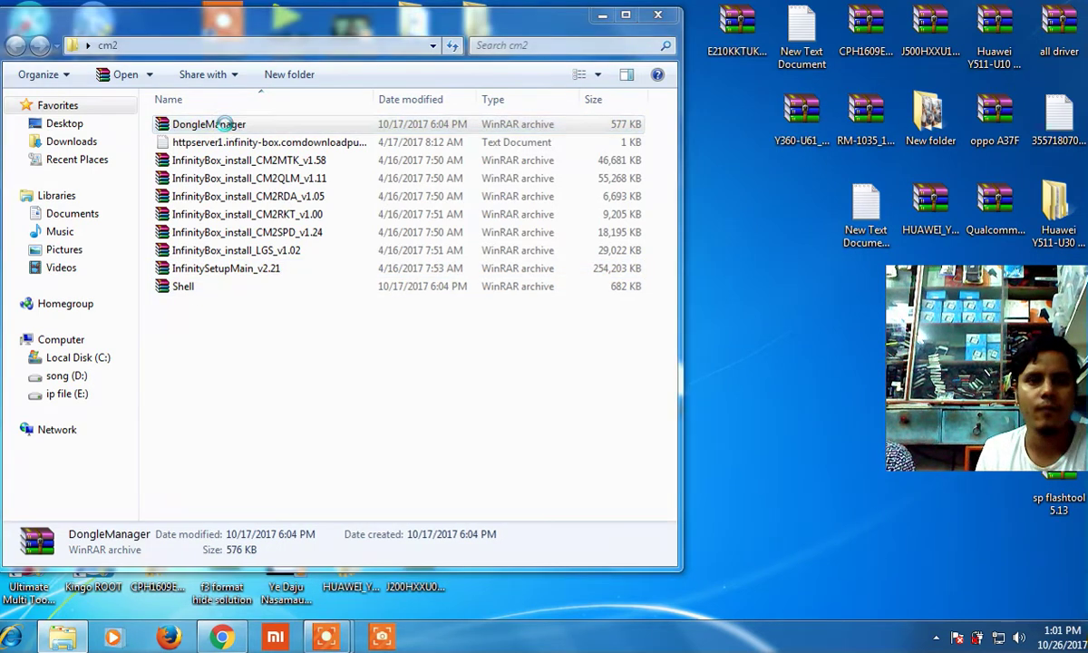
pyautogui.doubleClick(113, 219)
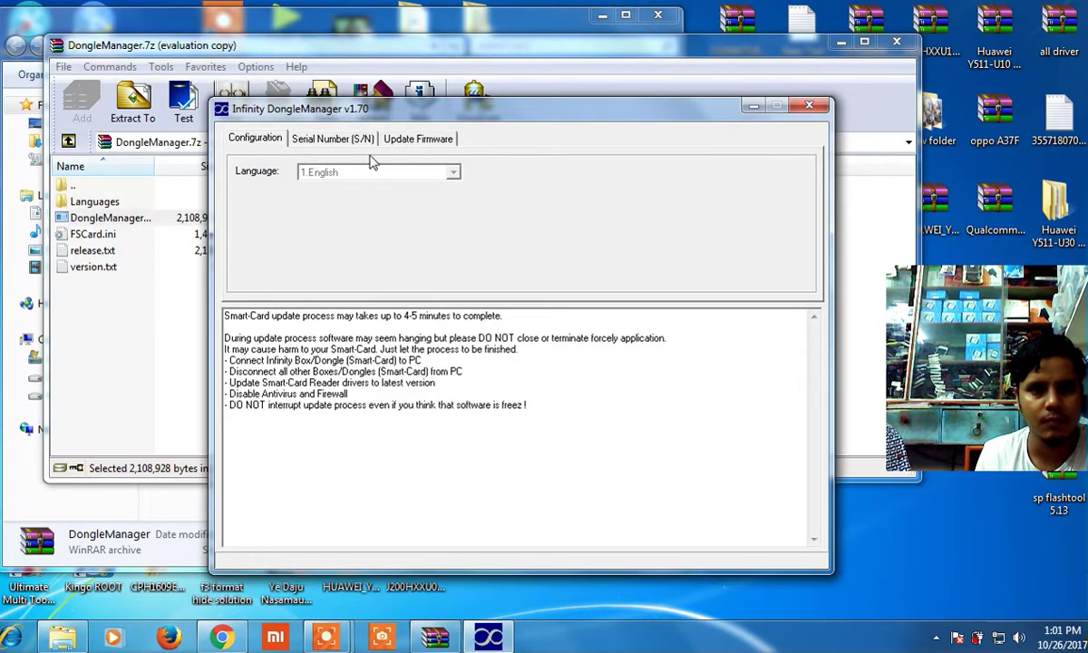
# Step: Run the smart-card firmware update in Infinity DongleManager and dismiss the resulting message
pyautogui.click(317, 136)
pyautogui.click(419, 146)
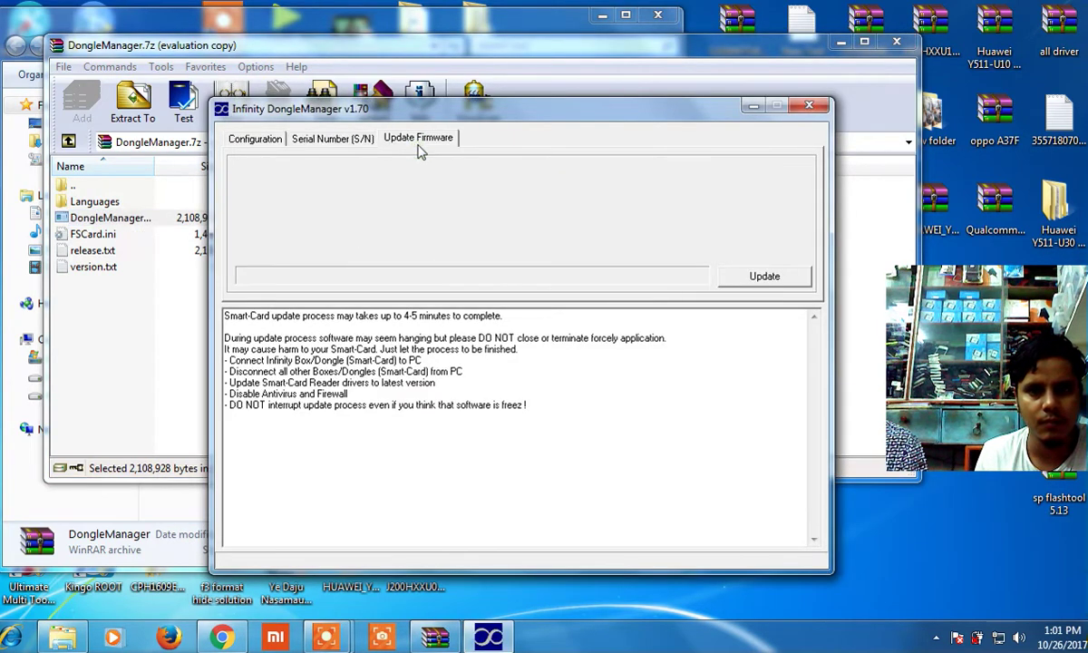
pyautogui.click(261, 139)
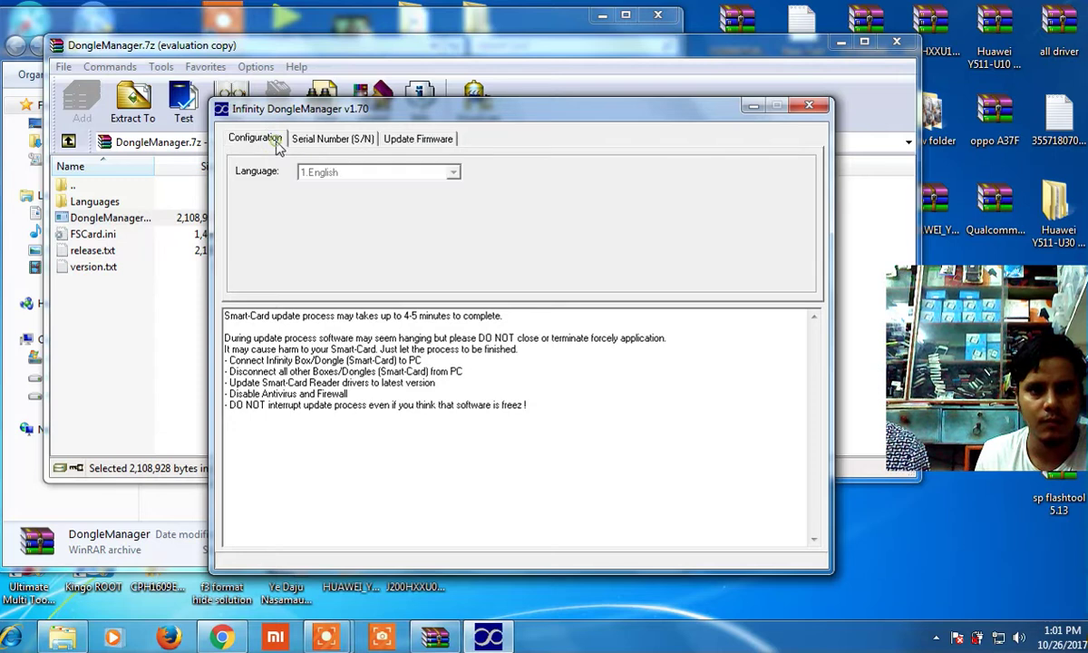
pyautogui.click(392, 138)
pyautogui.click(790, 281)
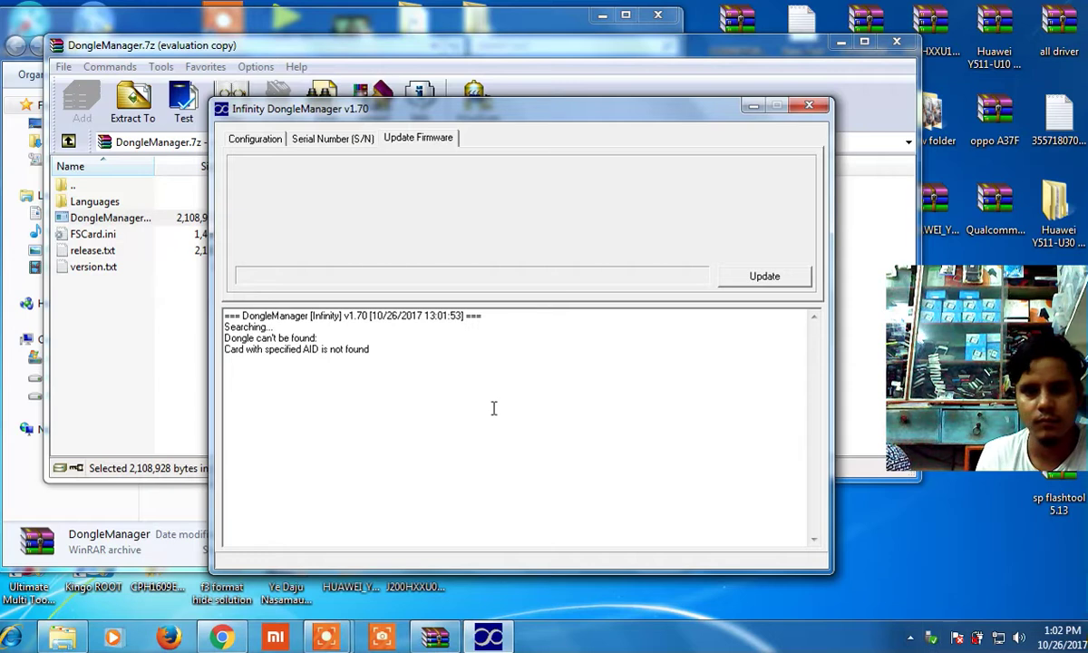
pyautogui.click(761, 281)
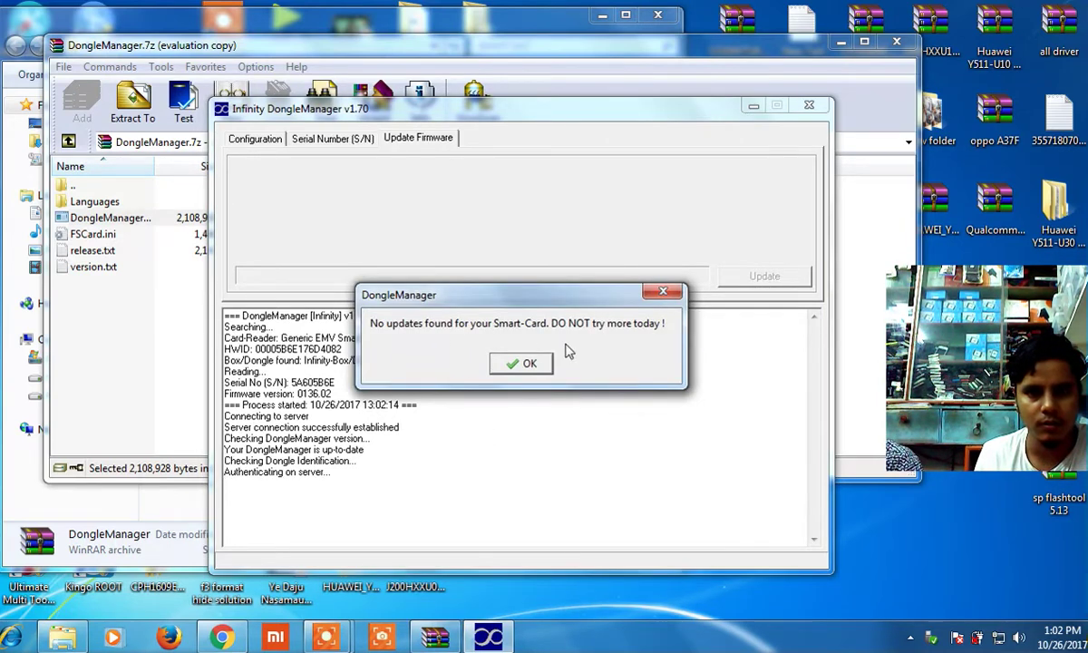
pyautogui.click(530, 364)
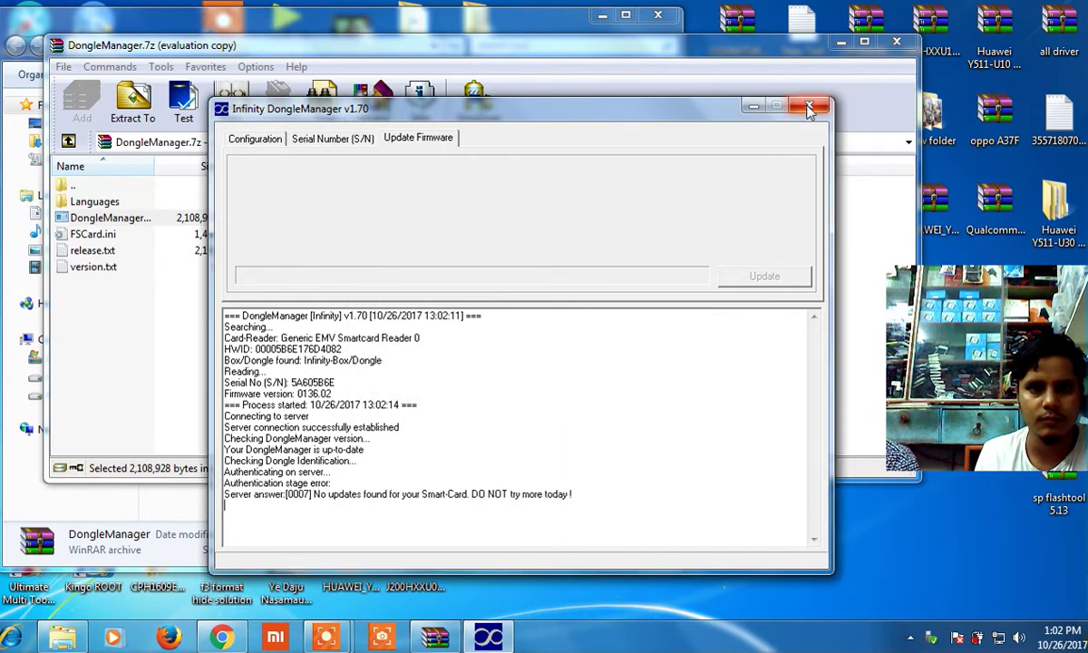
# Step: Close Infinity DongleManager and the DongleManager.7z archive window
pyautogui.rightClick(894, 318)
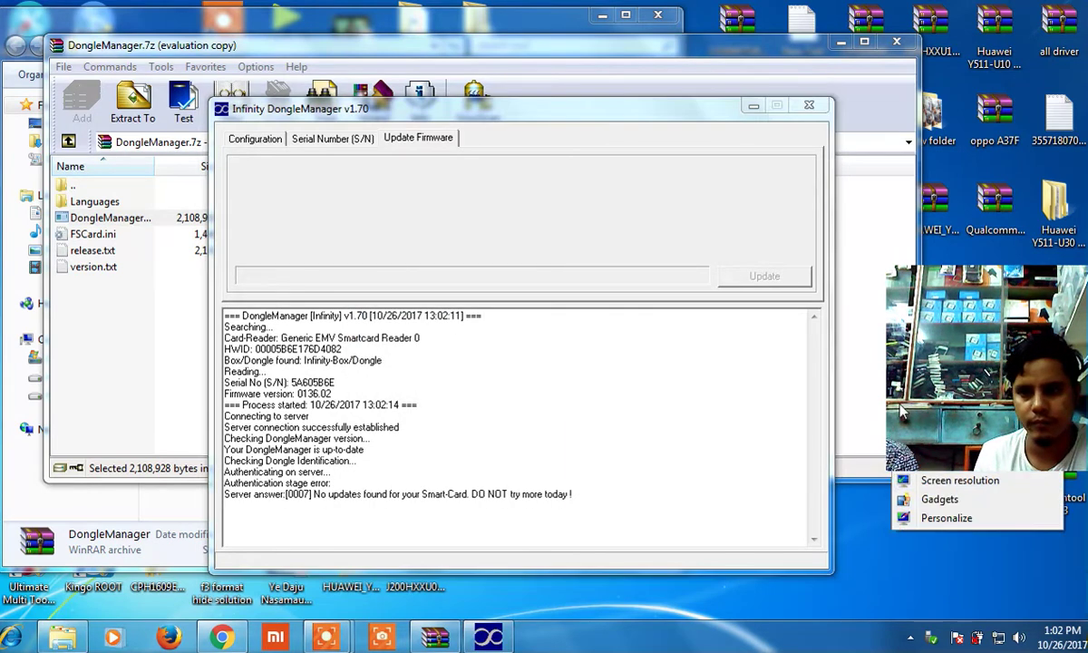
pyautogui.rightClick(663, 604)
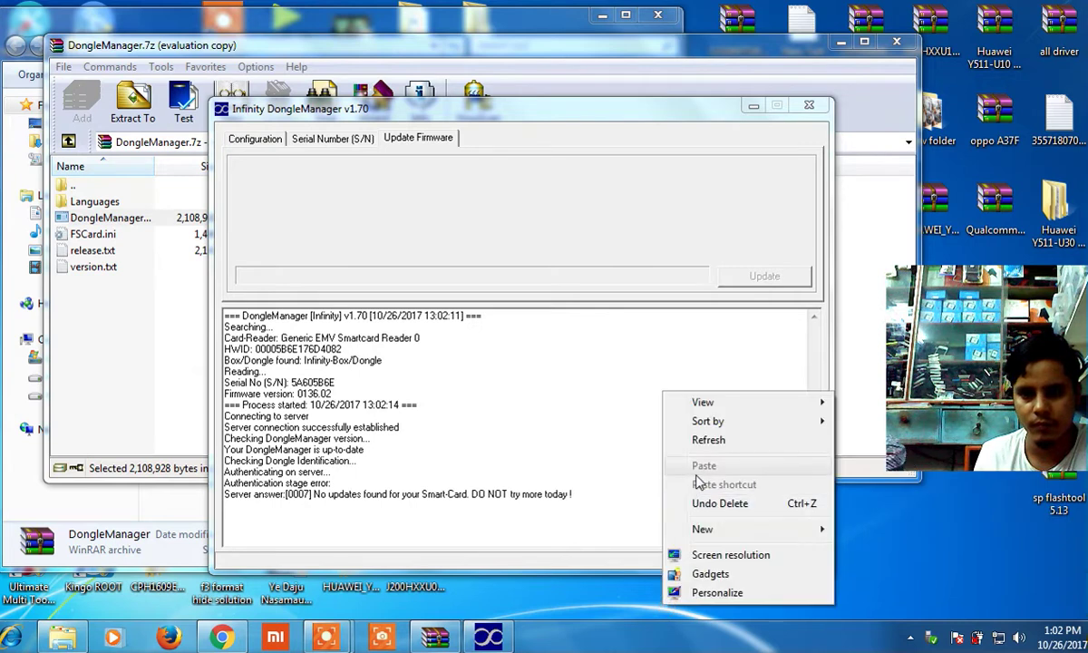
pyautogui.rightClick(588, 593)
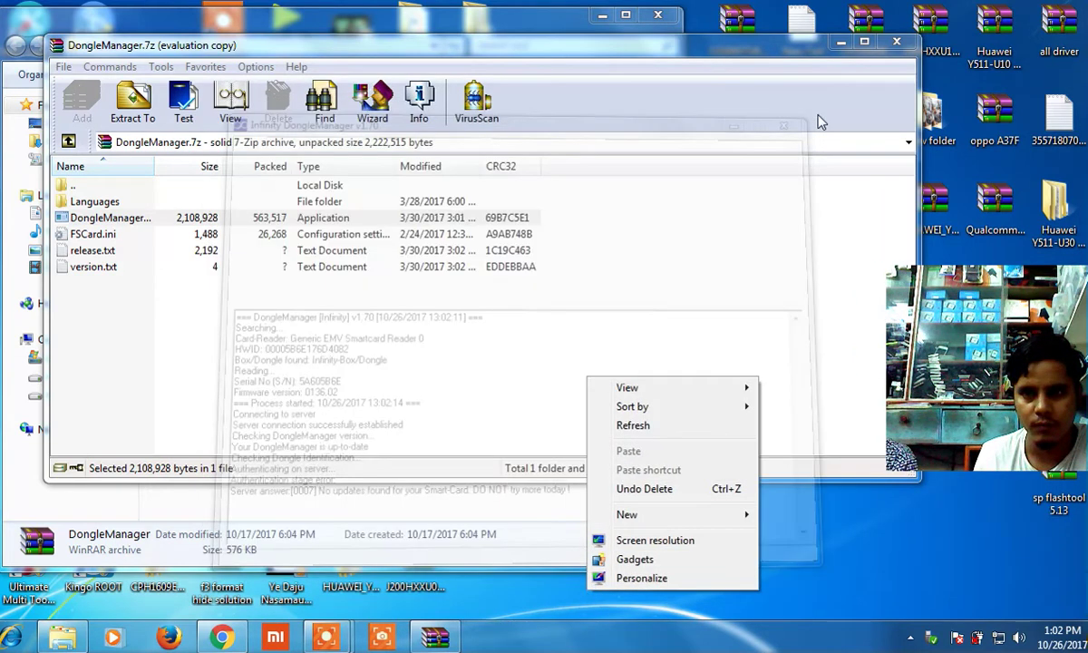
pyautogui.click(893, 42)
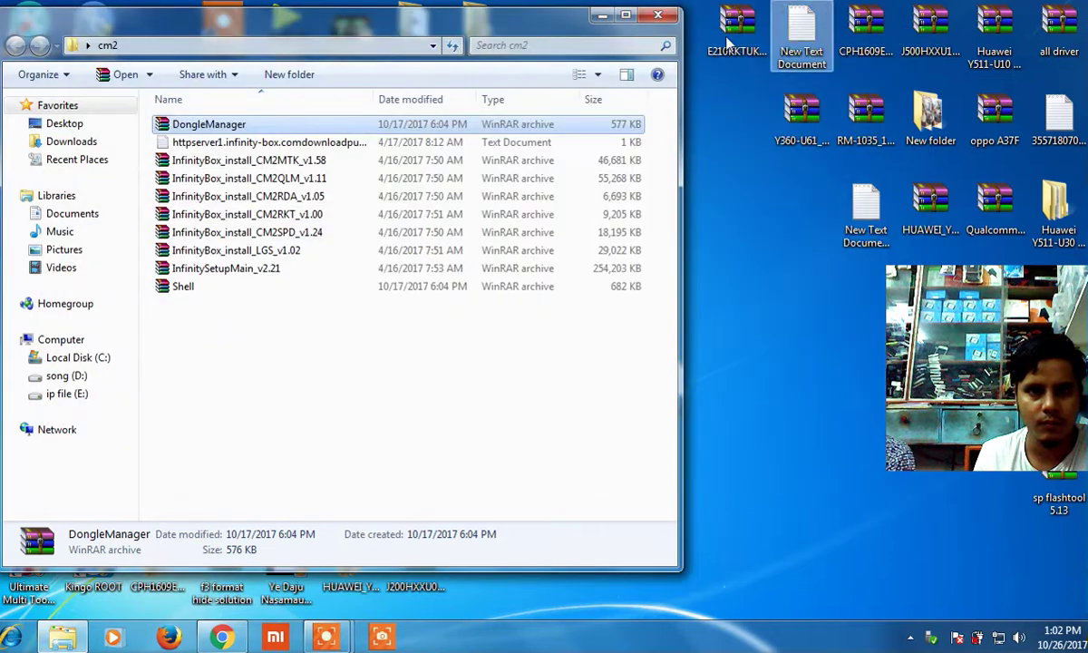
# Step: Create a new text document in the cm2 folder, keep its default name and open it in Notepad
pyautogui.rightClick(744, 214)
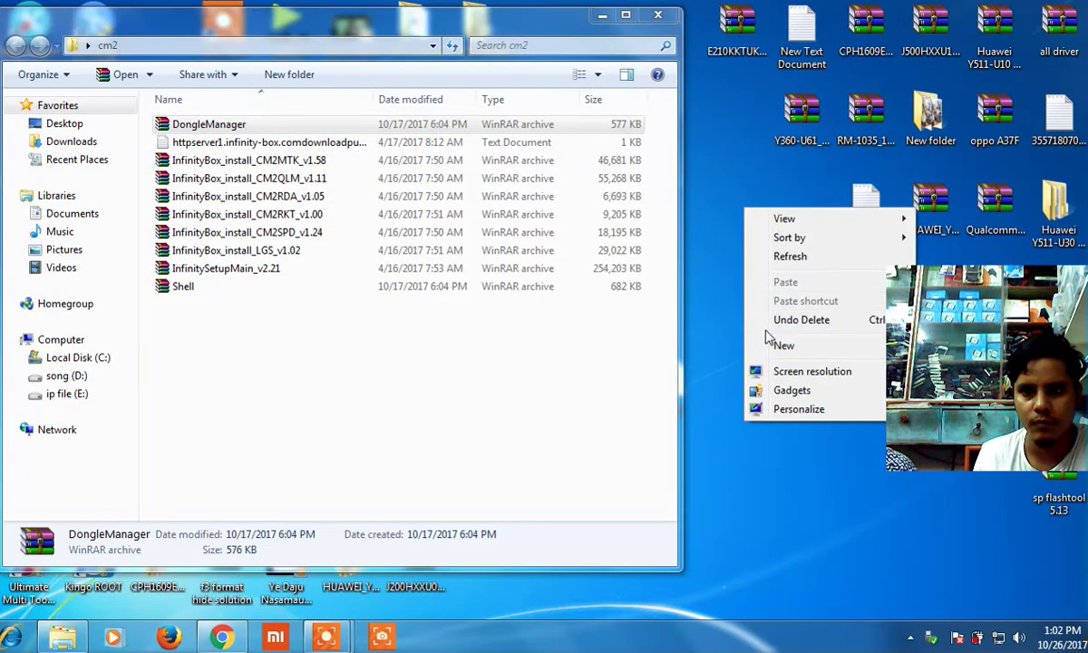
pyautogui.rightClick(724, 164)
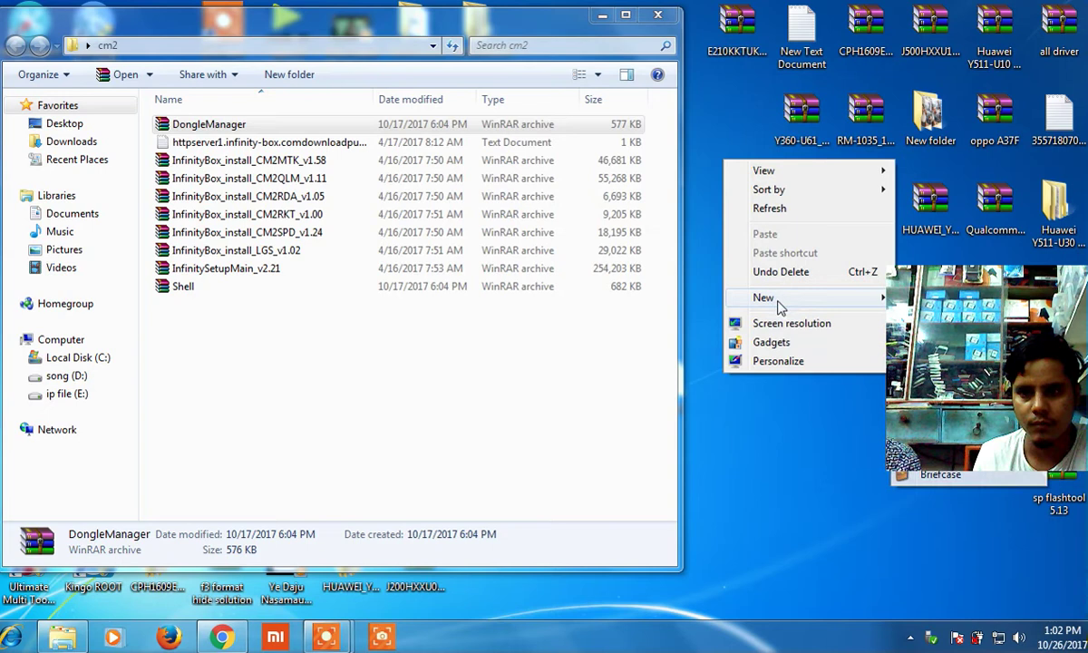
pyautogui.rightClick(532, 414)
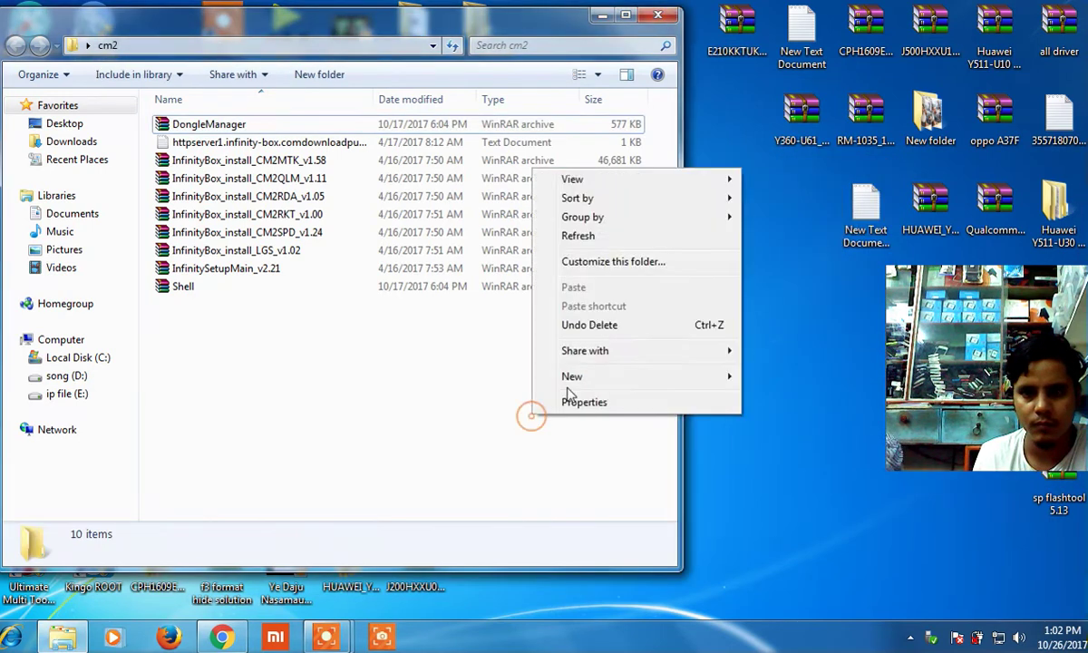
pyautogui.moveTo(583, 379)
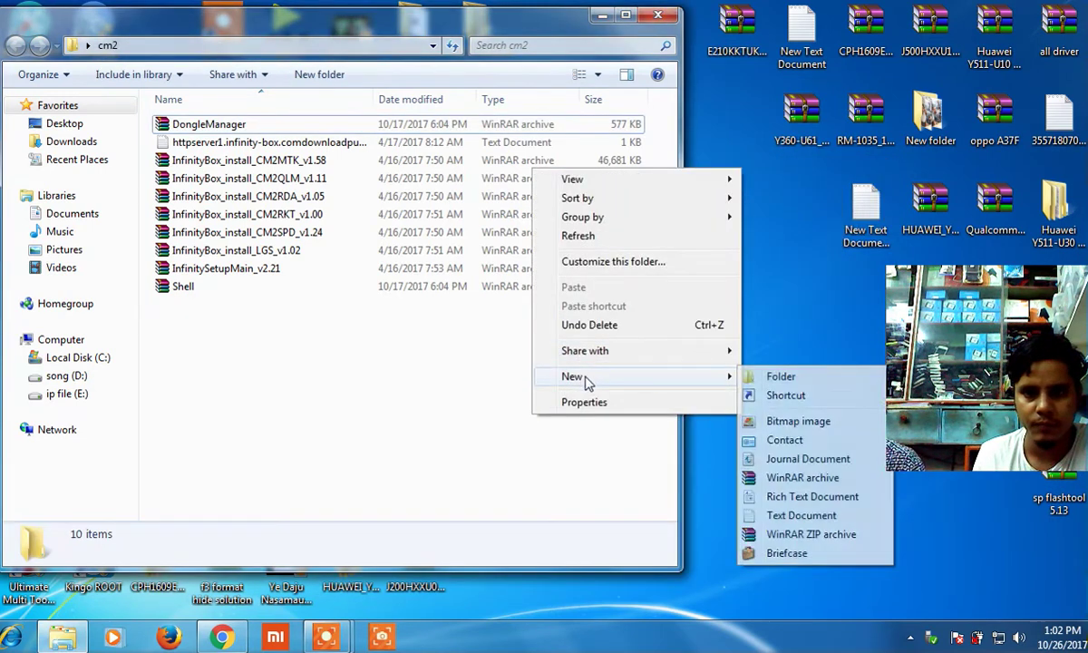
pyautogui.click(757, 523)
pyautogui.press('Return')
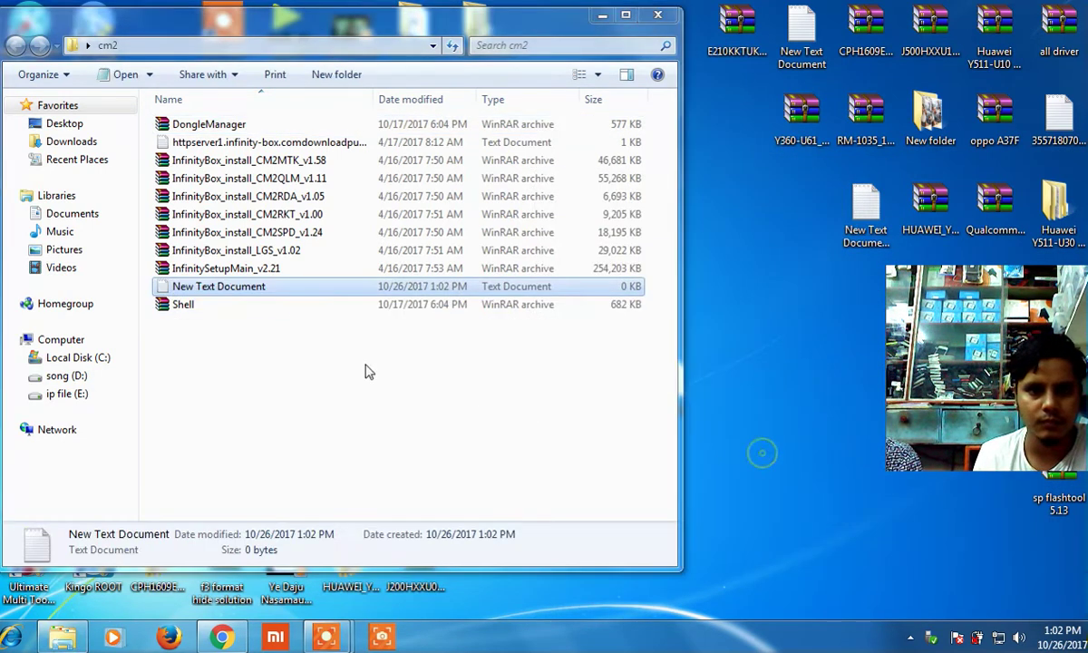
pyautogui.doubleClick(264, 290)
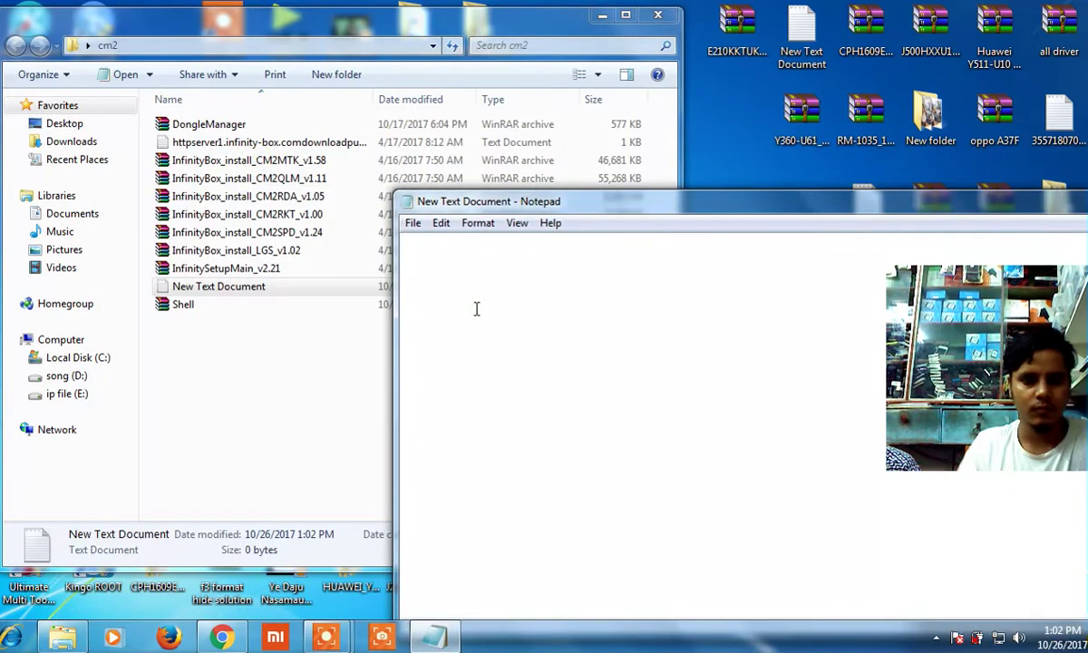
# Step: Write "1st dongel manager downlode" as the first line of the text document
pyautogui.write('1st')
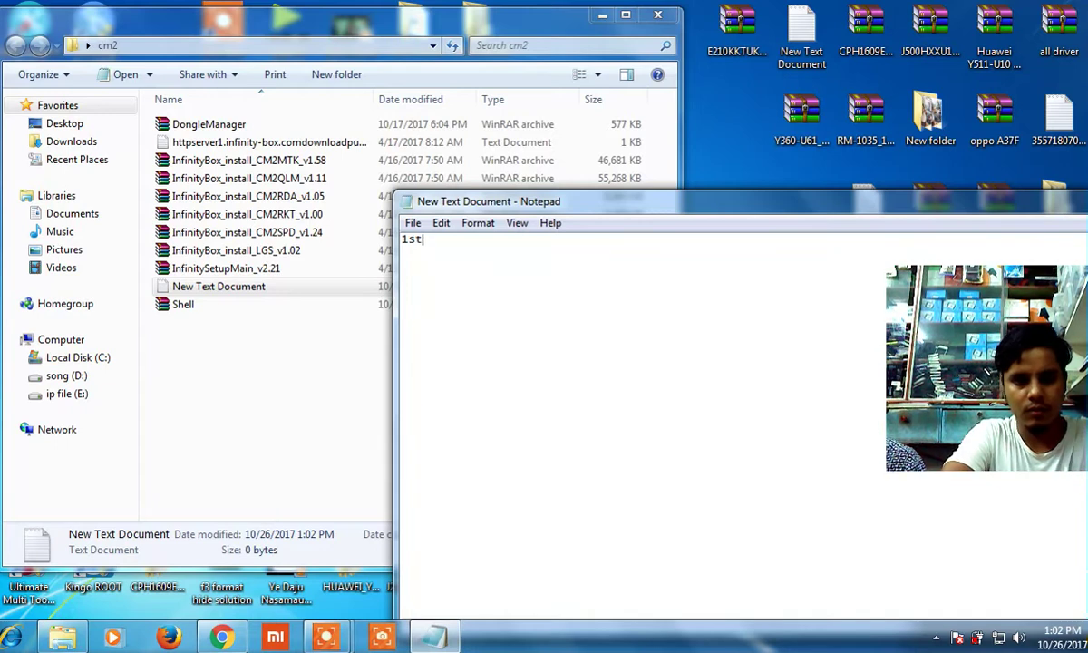
pyautogui.write(' dongel')
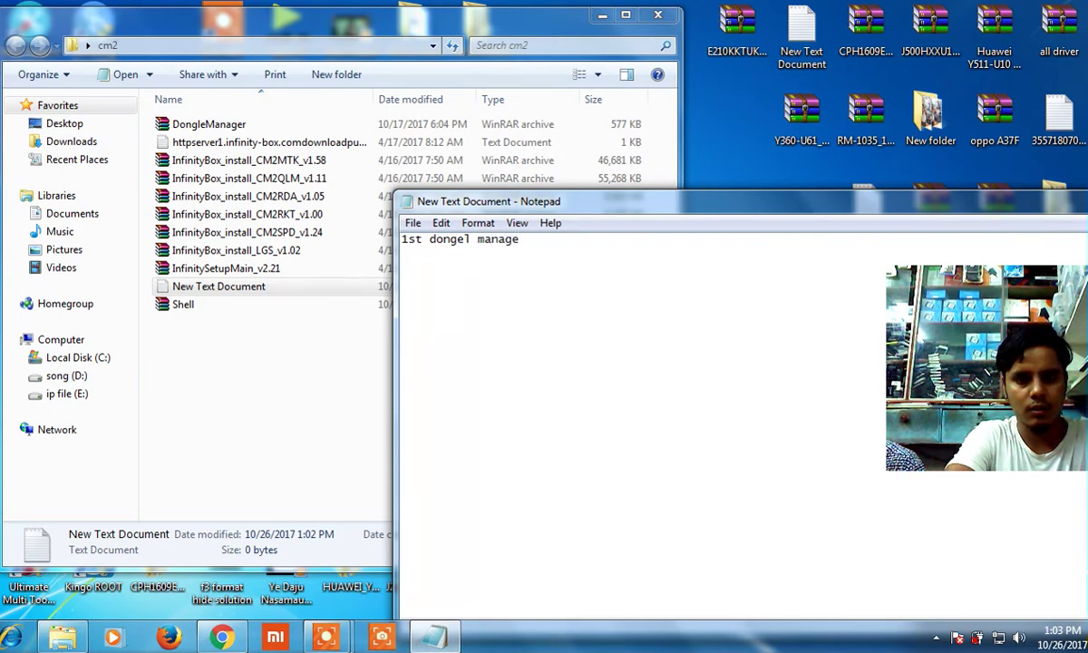
pyautogui.write('manager downlode')
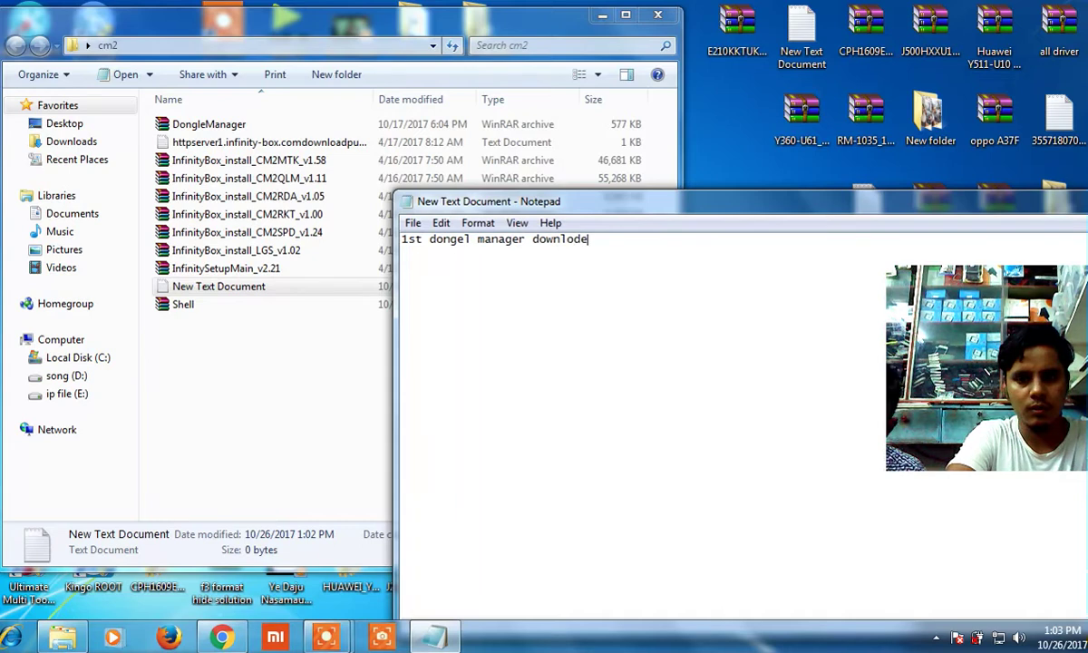
pyautogui.write('and')
pyautogui.press('BackSpace')
pyautogui.press('BackSpace')
pyautogui.press('BackSpace')
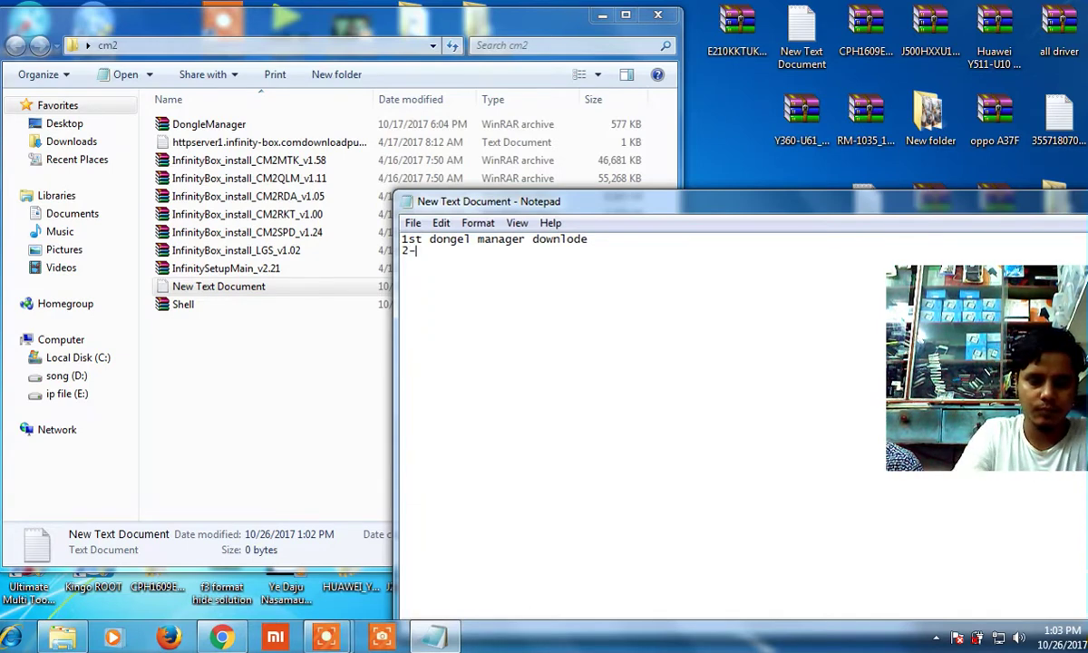
# Step: Add the lines "2-update dongel" and "3 id login rajist" below the first line
pyautogui.write('2-update dongel')
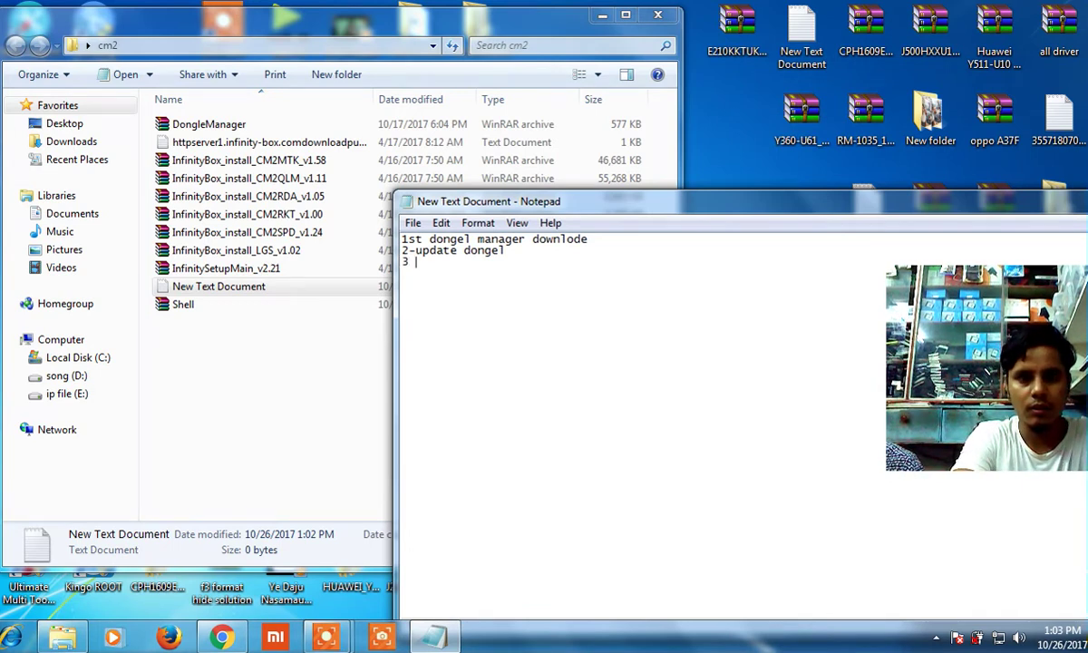
pyautogui.write('id')
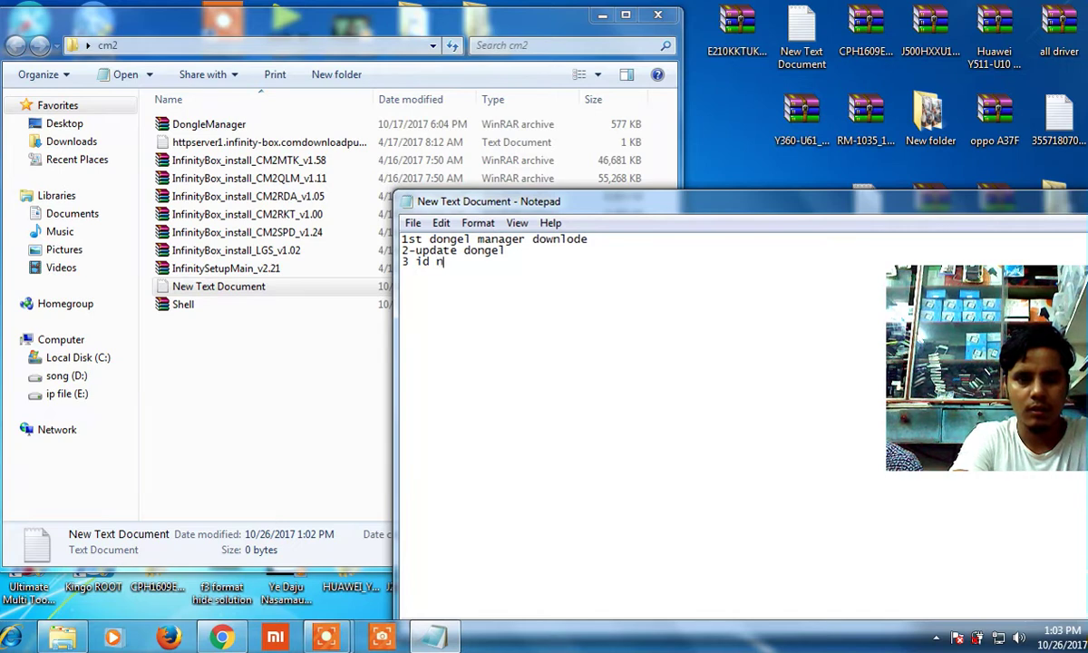
pyautogui.write(' login')
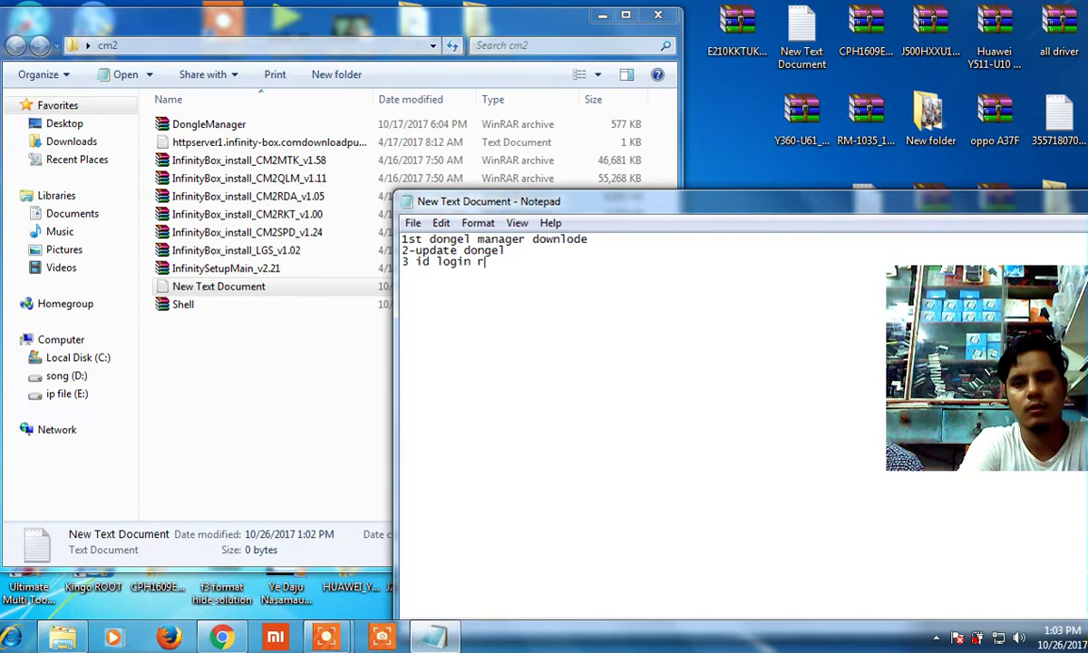
pyautogui.write('rajist')
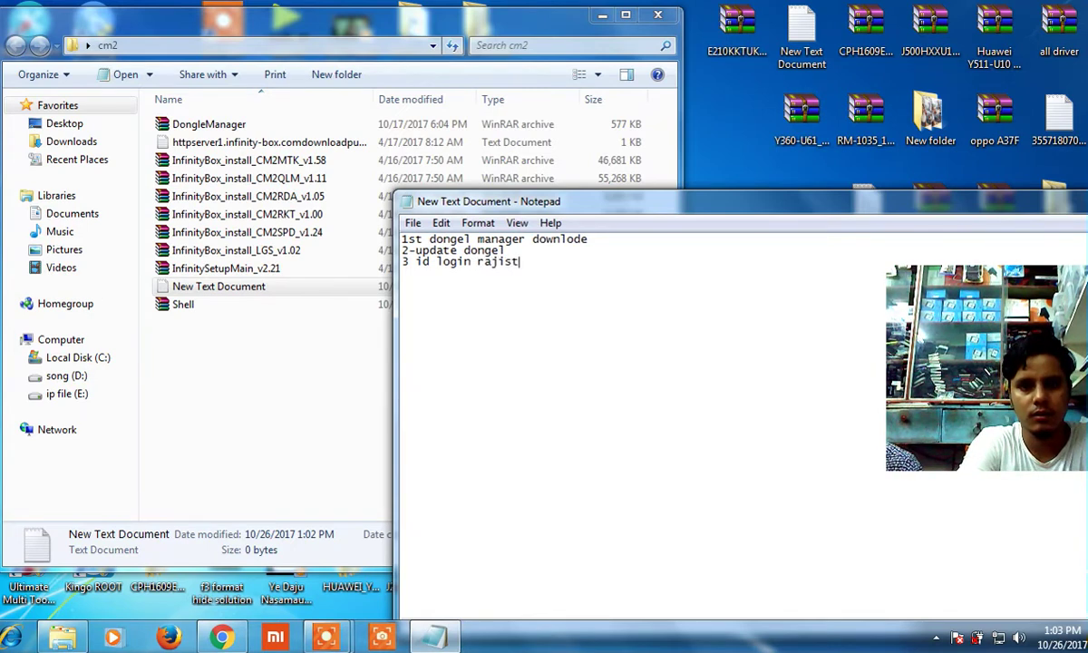
# Step: Delete all the text from the document
pyautogui.press('BackSpace')
pyautogui.press('BackSpace')
pyautogui.press('BackSpace')
pyautogui.press('BackSpace')
pyautogui.press('BackSpace')
pyautogui.press('BackSpace')
pyautogui.press('BackSpace')
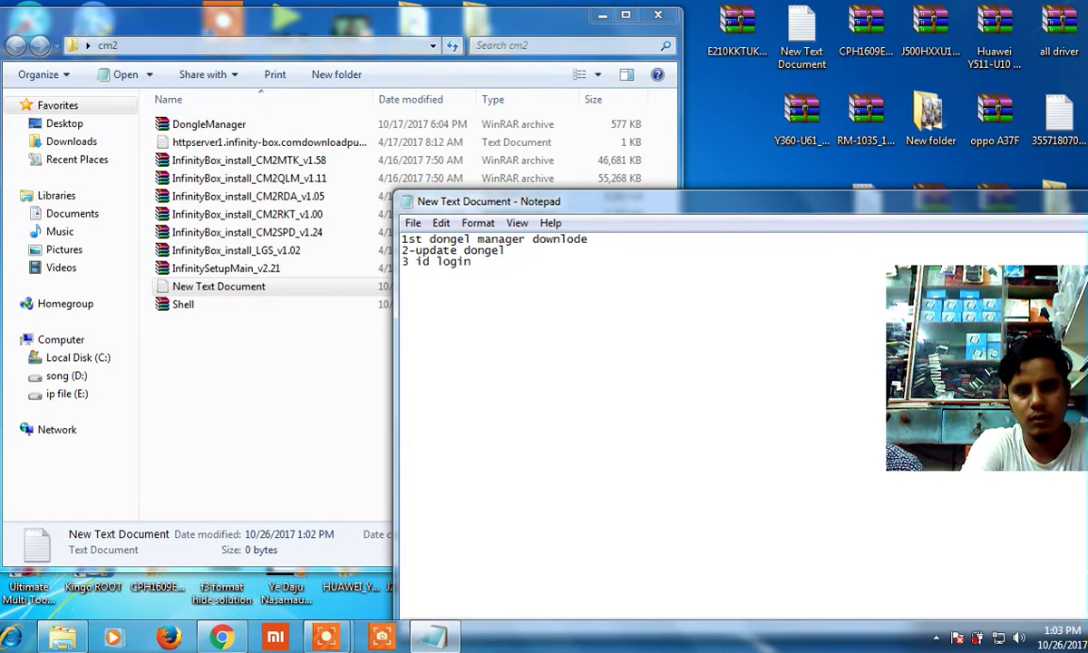
pyautogui.press('BackSpace')
pyautogui.press('BackSpace')
pyautogui.press('BackSpace')
pyautogui.press('BackSpace')
pyautogui.press('BackSpace')
pyautogui.press('BackSpace')
pyautogui.press('BackSpace')
pyautogui.press('BackSpace')
pyautogui.press('BackSpace')
pyautogui.press('BackSpace')
pyautogui.press('BackSpace')
pyautogui.press('BackSpace')
pyautogui.press('BackSpace')
pyautogui.press('BackSpace')
pyautogui.press('BackSpace')
pyautogui.press('BackSpace')
pyautogui.press('BackSpace')
pyautogui.press('BackSpace')
pyautogui.press('BackSpace')
pyautogui.press('BackSpace')
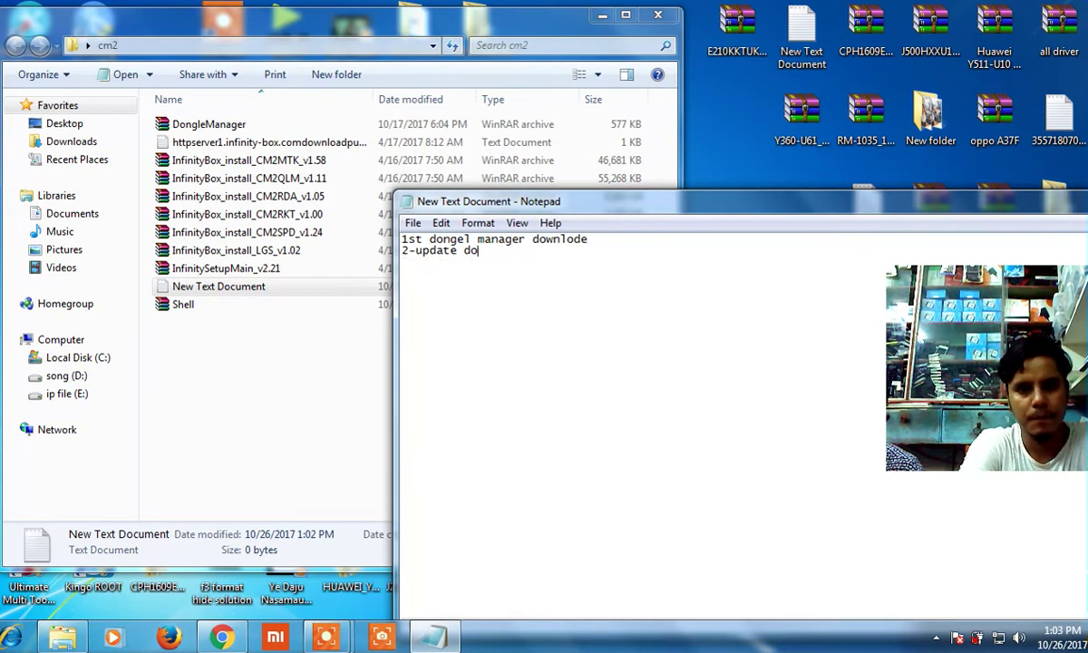
pyautogui.press('BackSpace')
pyautogui.press('BackSpace')
pyautogui.press('BackSpace')
pyautogui.press('BackSpace')
pyautogui.press('BackSpace')
pyautogui.press('BackSpace')
pyautogui.press('BackSpace')
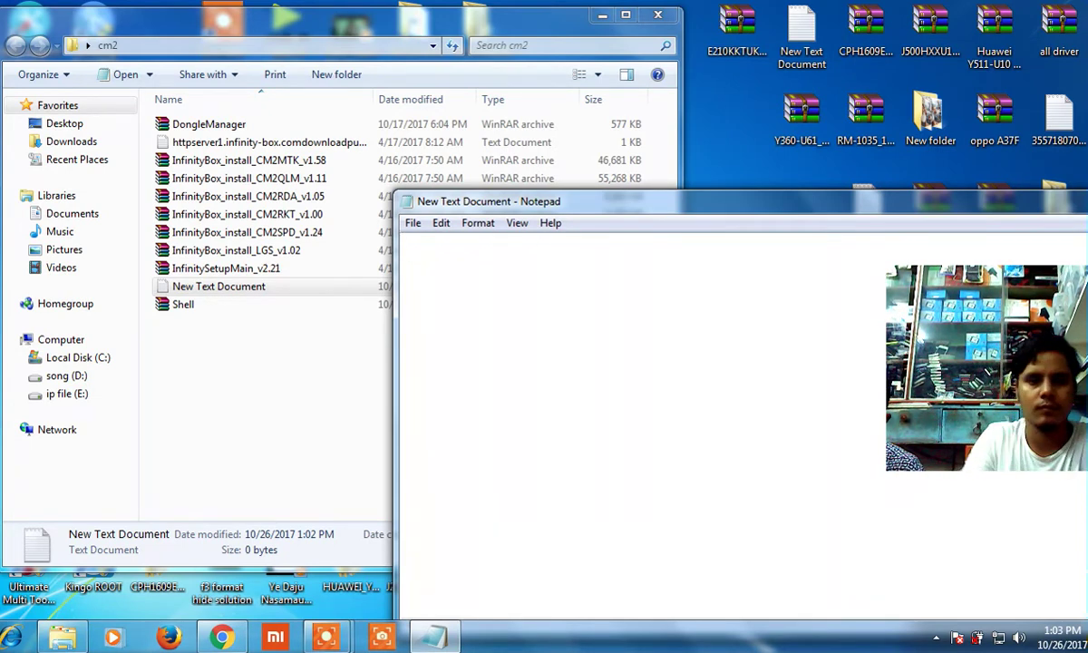
# Step: Launch the CM2MTK v1.58 installer from its archive in the cm2 folder and accept the license agreement
pyautogui.click(236, 396)
pyautogui.click(280, 181)
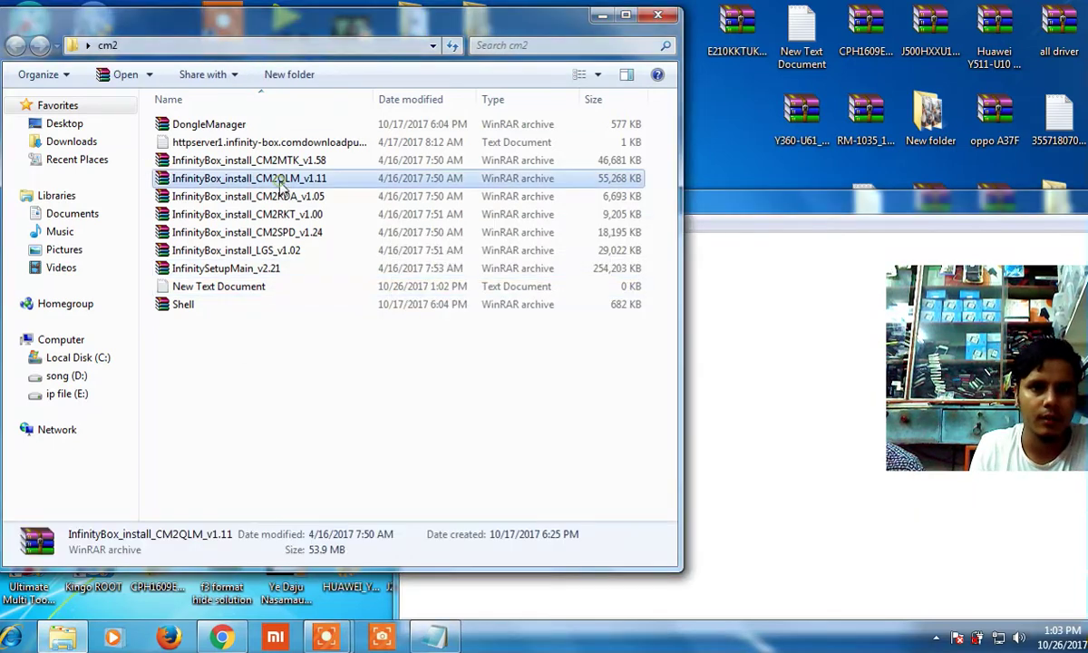
pyautogui.doubleClick(272, 161)
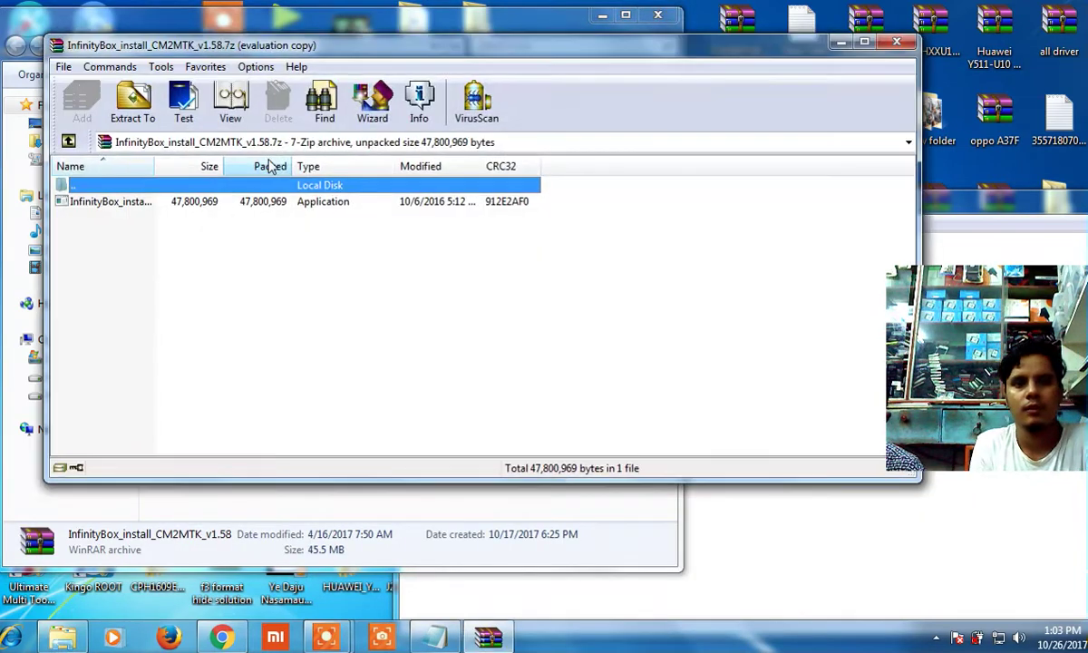
pyautogui.click(159, 209)
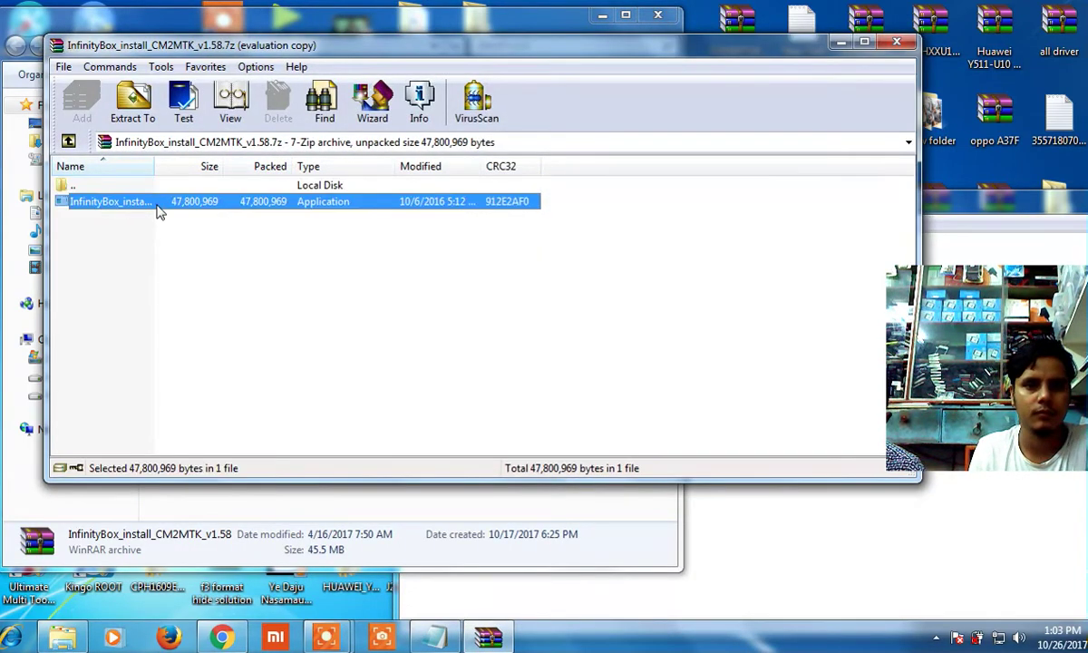
pyautogui.doubleClick(159, 210)
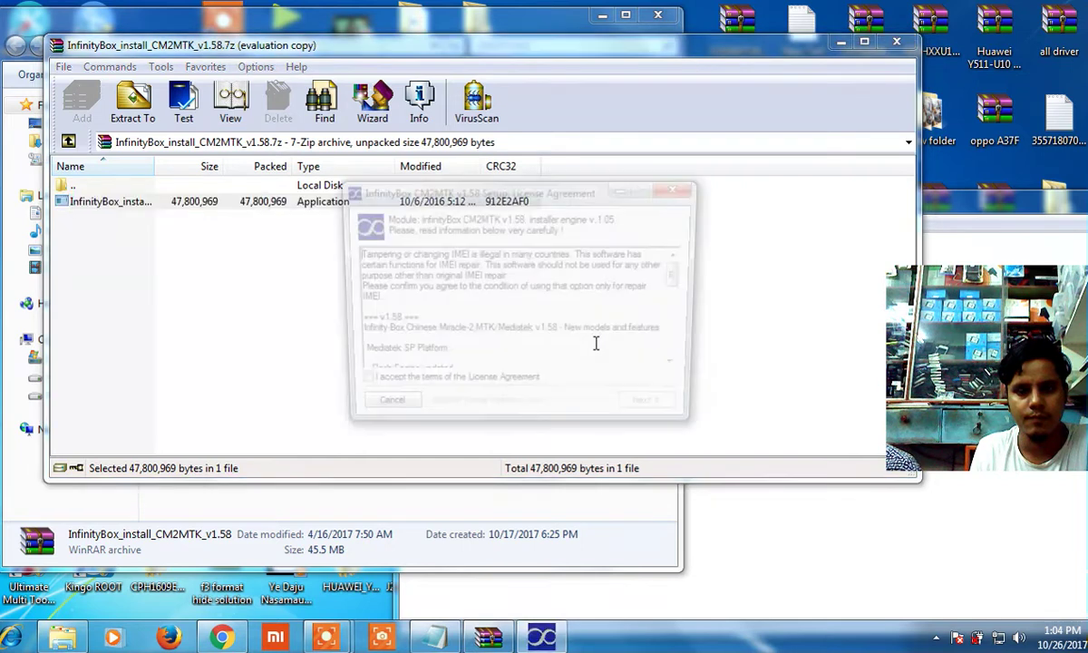
pyautogui.click(354, 385)
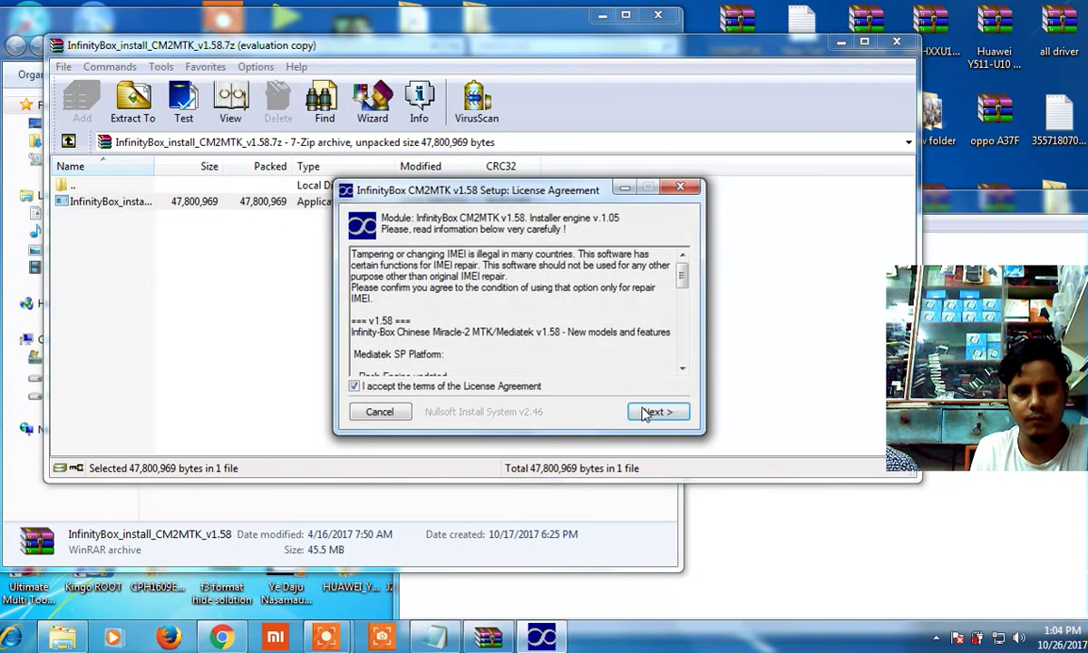
# Step: Close the installer, its archive and the cm2 folder, and close the text document without saving
pyautogui.click(680, 187)
pyautogui.click(897, 41)
pyautogui.click(659, 15)
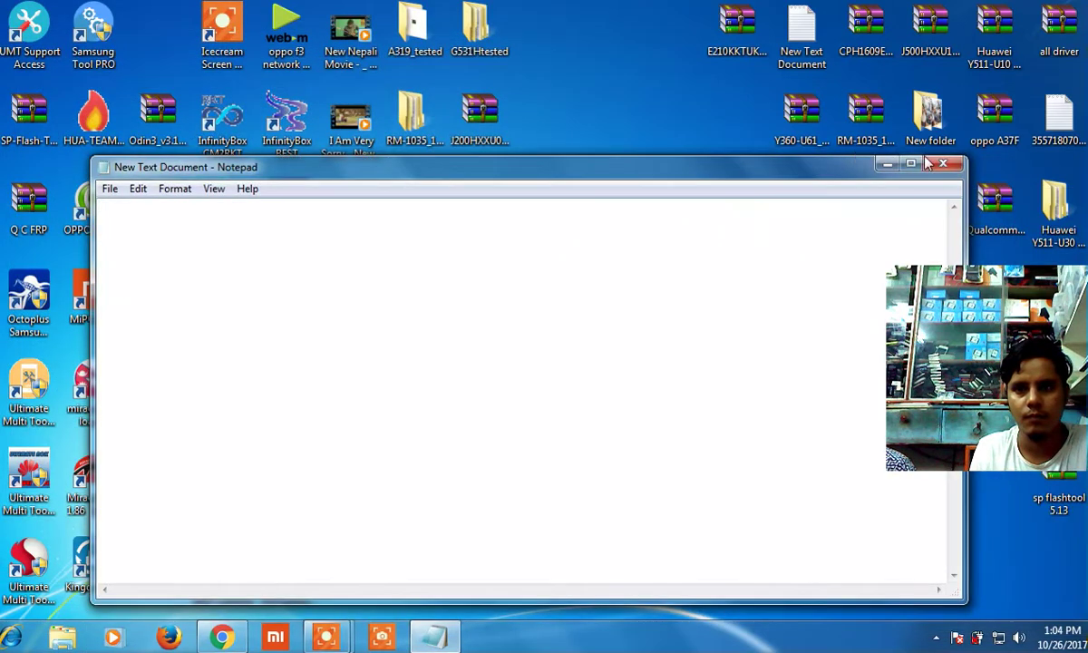
pyautogui.click(943, 163)
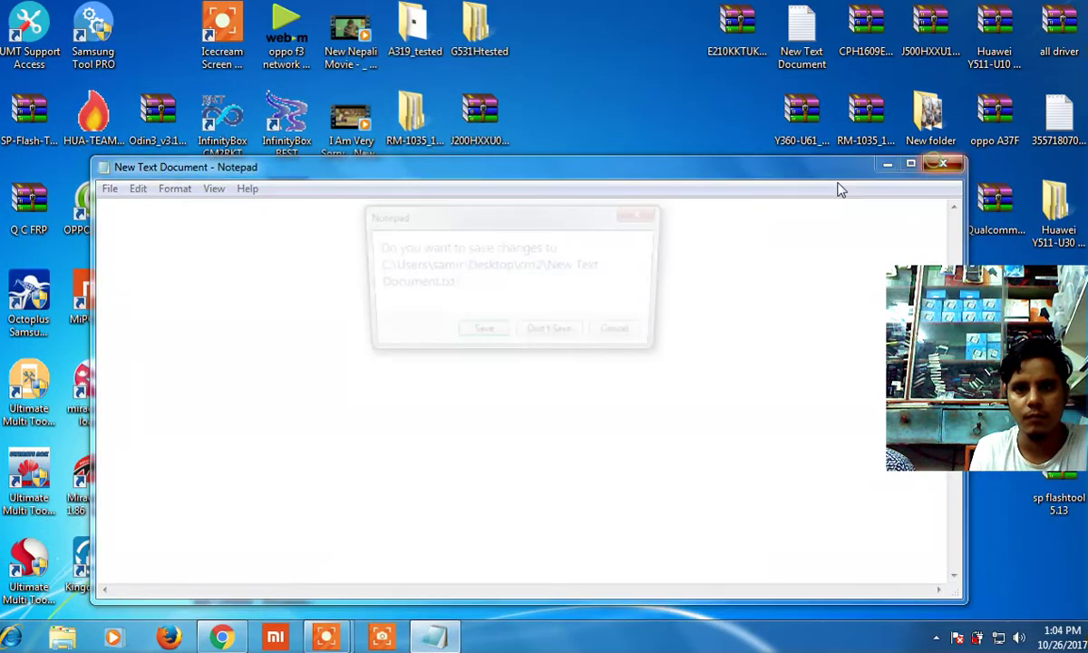
pyautogui.click(549, 336)
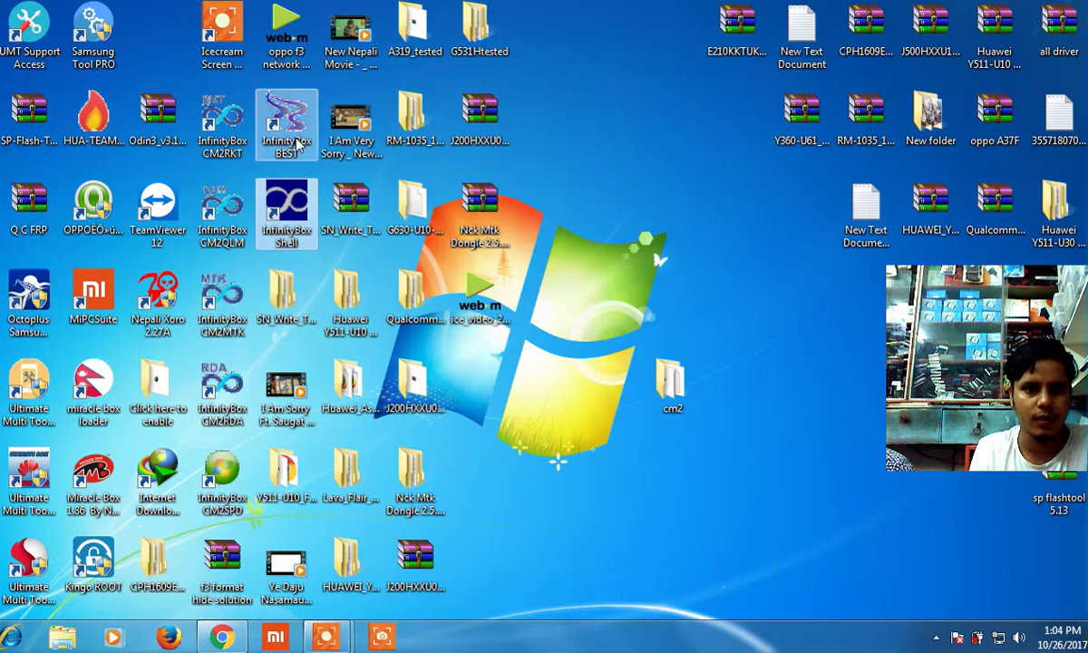
# Step: Try to run InfinityBox CM2MTK from the desktop as administrator and close the Program Compatibility Assistant
pyautogui.click(231, 238)
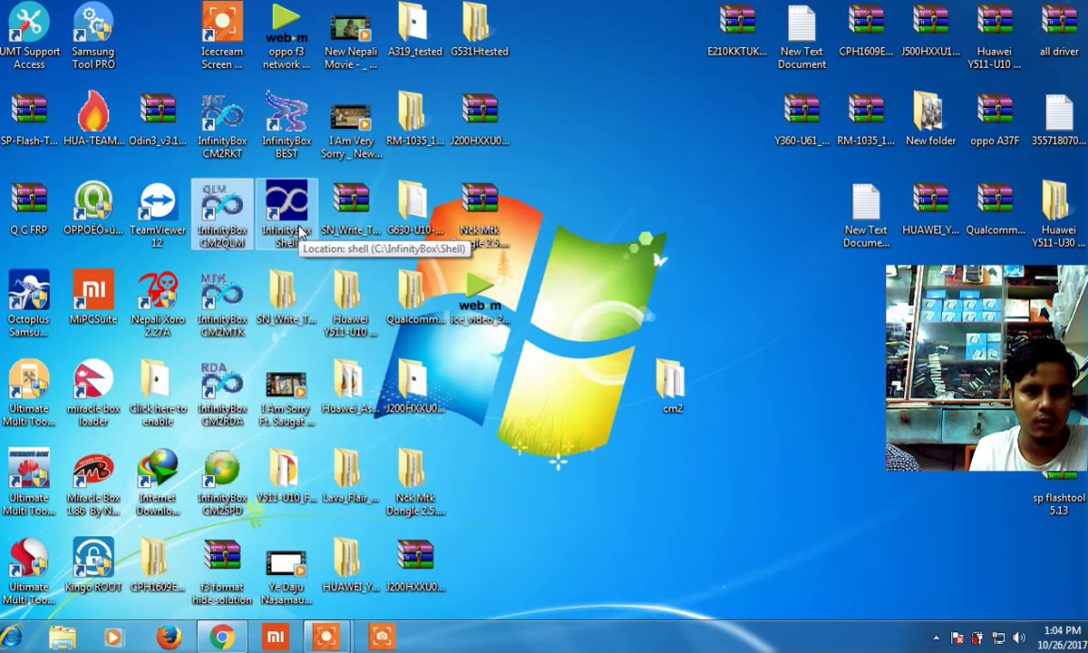
pyautogui.click(218, 290)
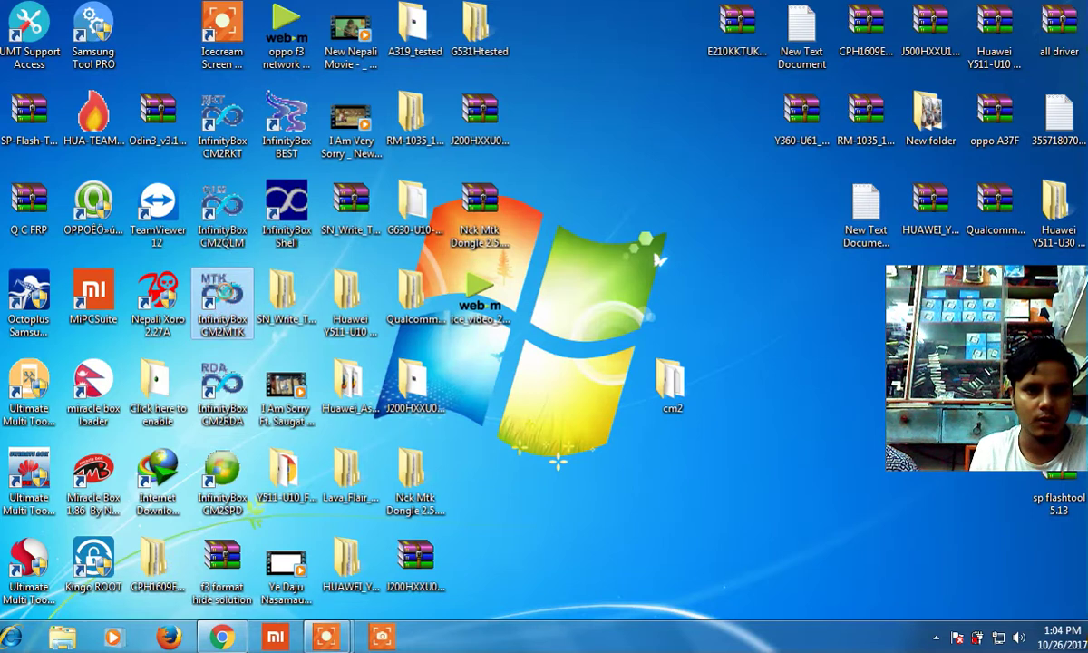
pyautogui.rightClick(221, 272)
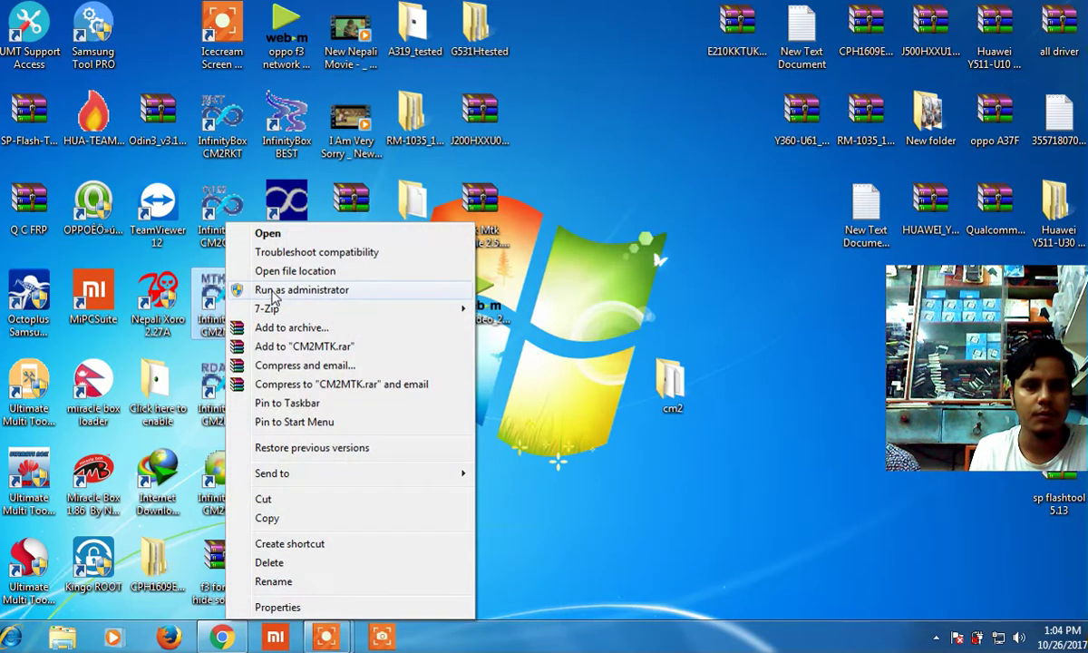
pyautogui.click(275, 290)
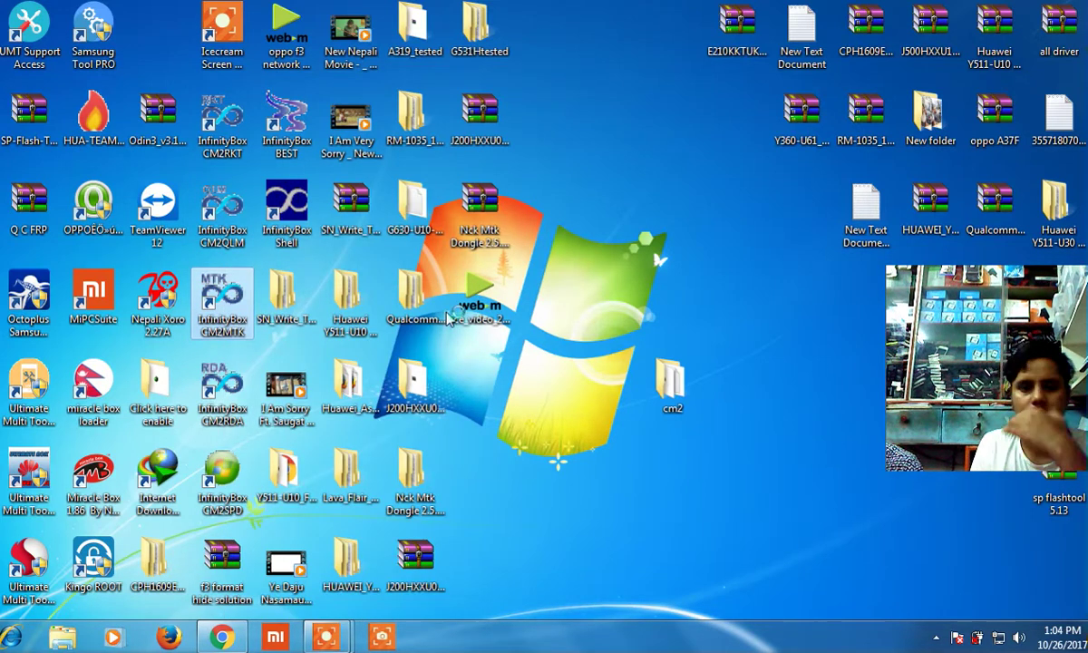
pyautogui.click(508, 331)
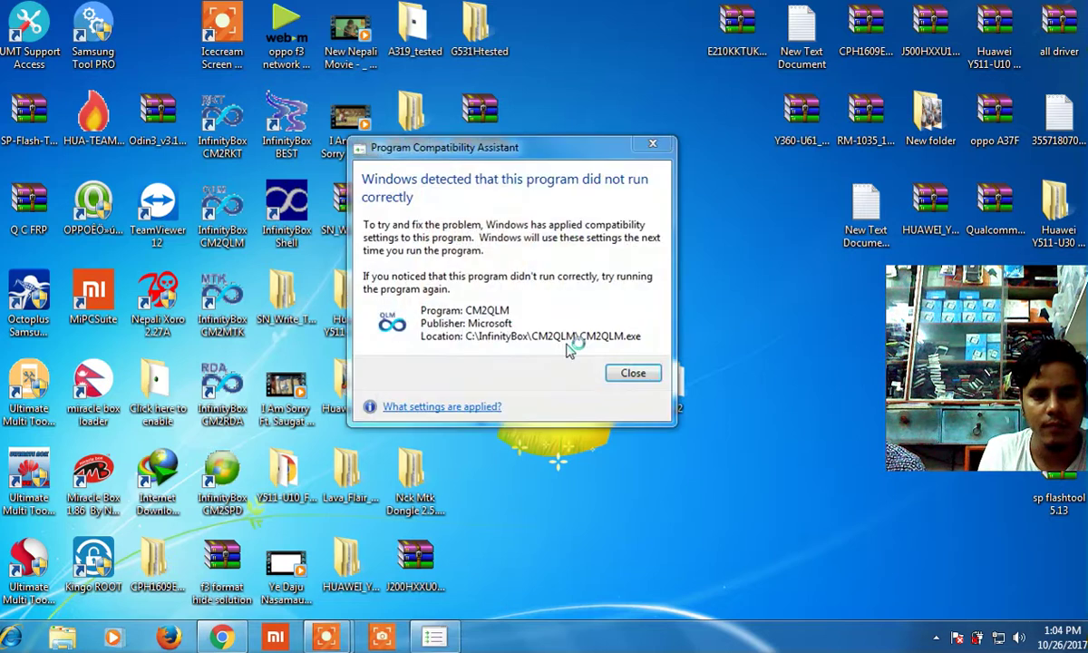
pyautogui.click(632, 373)
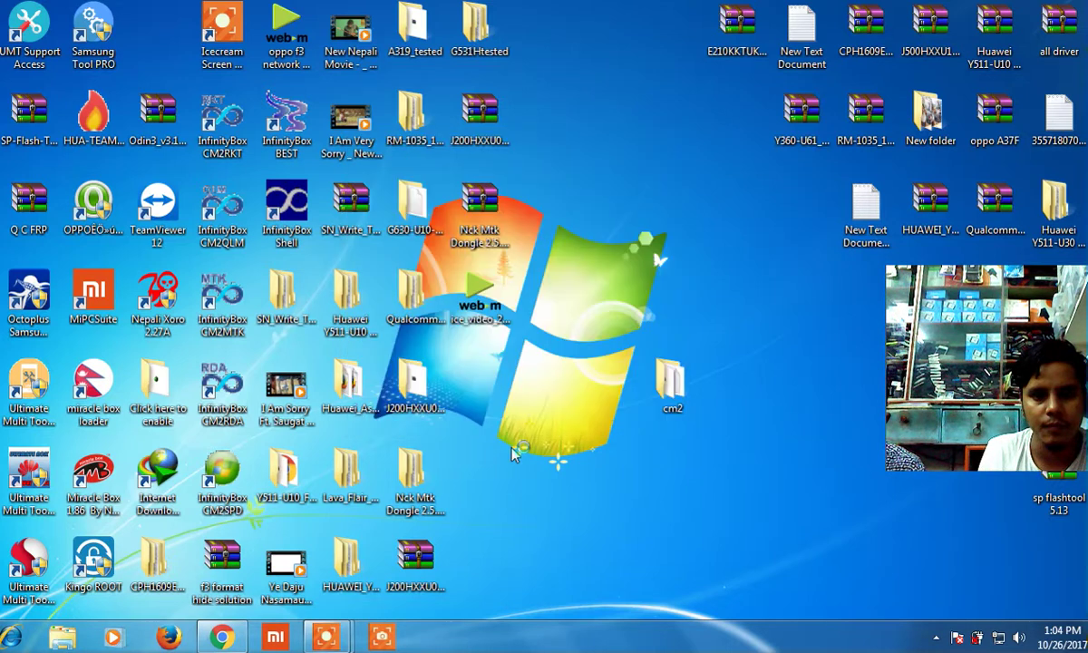
pyautogui.rightClick(571, 269)
pyautogui.click(605, 315)
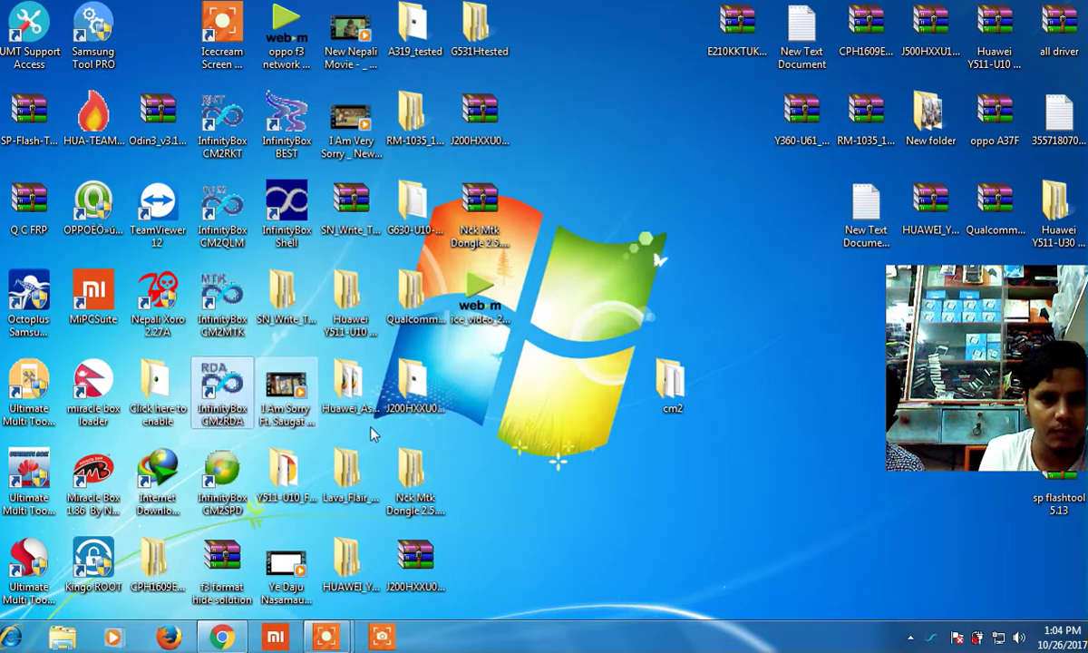
pyautogui.rightClick(583, 202)
pyautogui.click(632, 252)
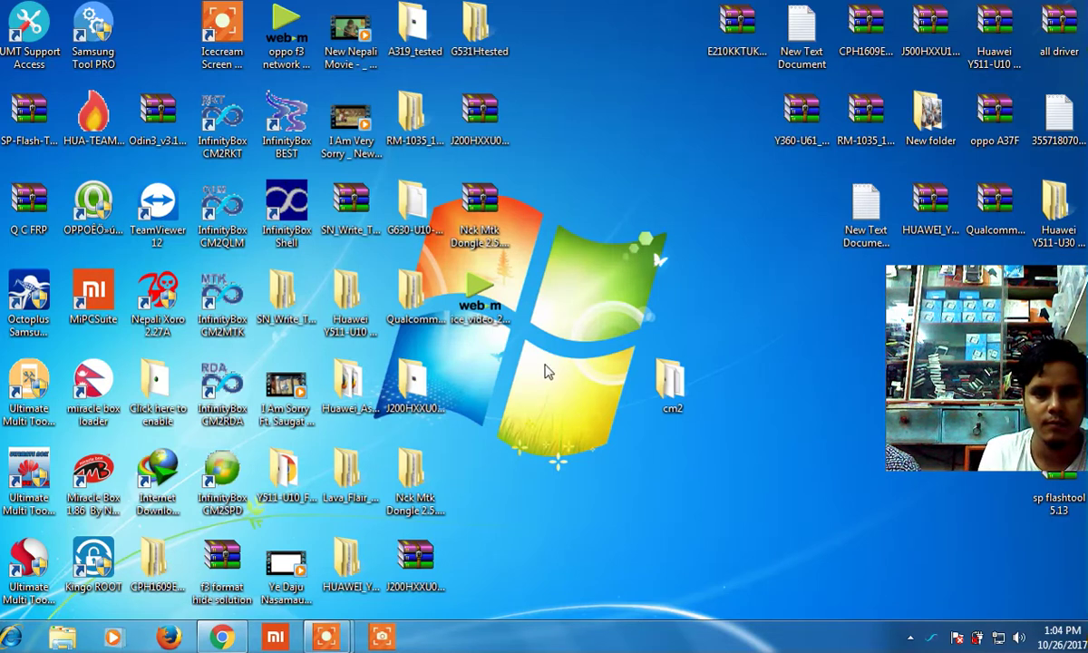
# Step: Create a new text document on the desktop, open it in Notepad and move its window clear of the shortcuts
pyautogui.rightClick(619, 168)
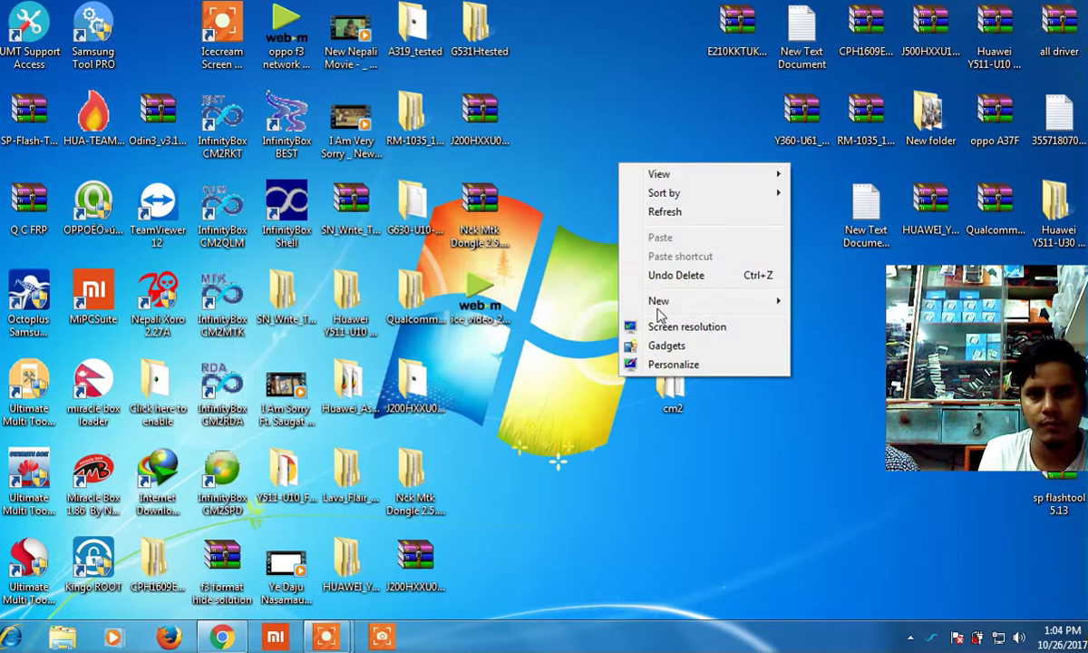
pyautogui.moveTo(661, 302)
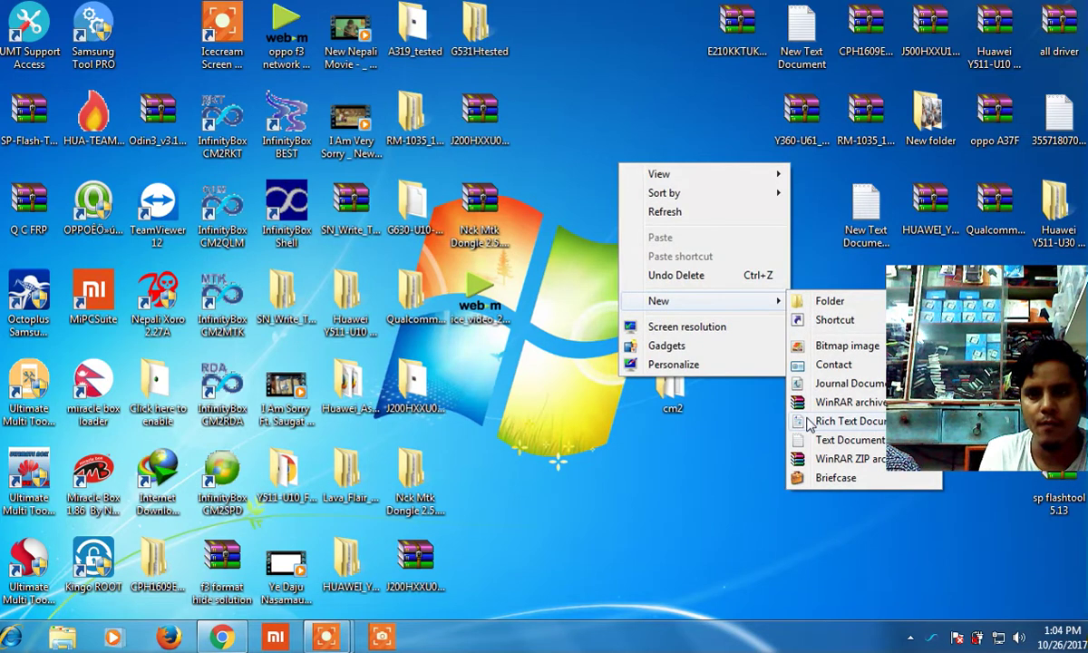
pyautogui.click(849, 440)
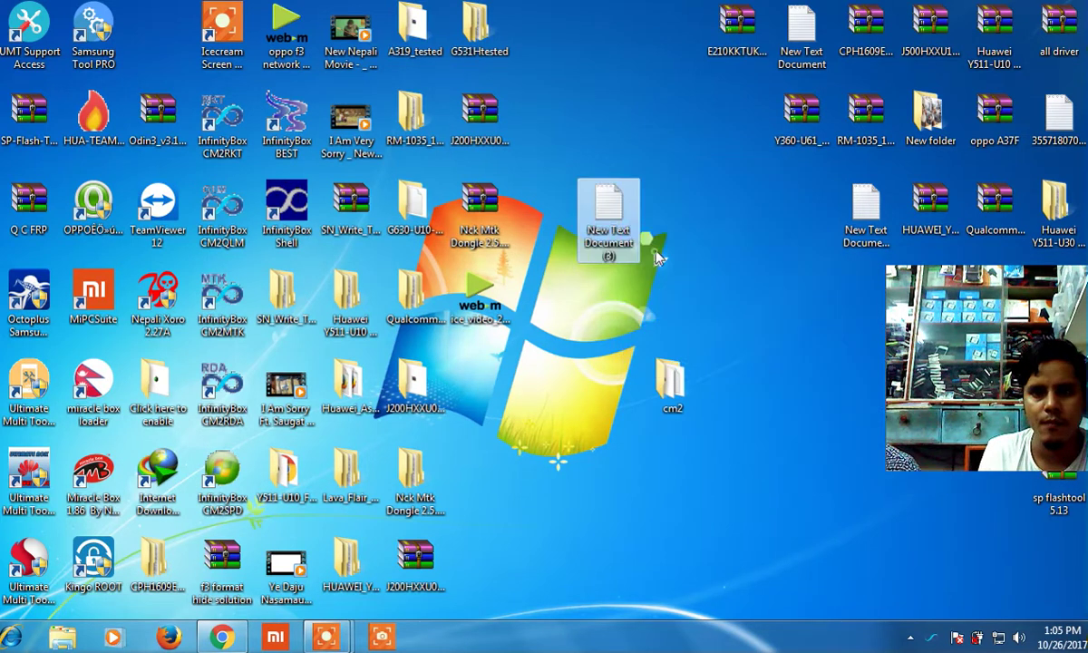
pyautogui.doubleClick(607, 207)
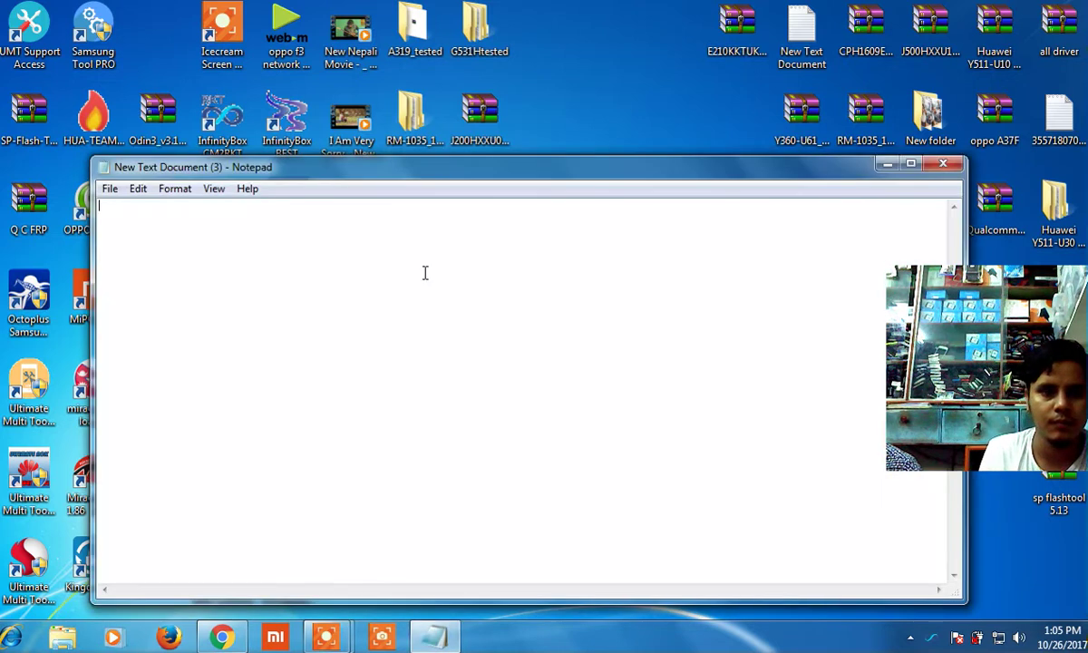
pyautogui.moveTo(358, 179); pyautogui.dragTo(857, 67)
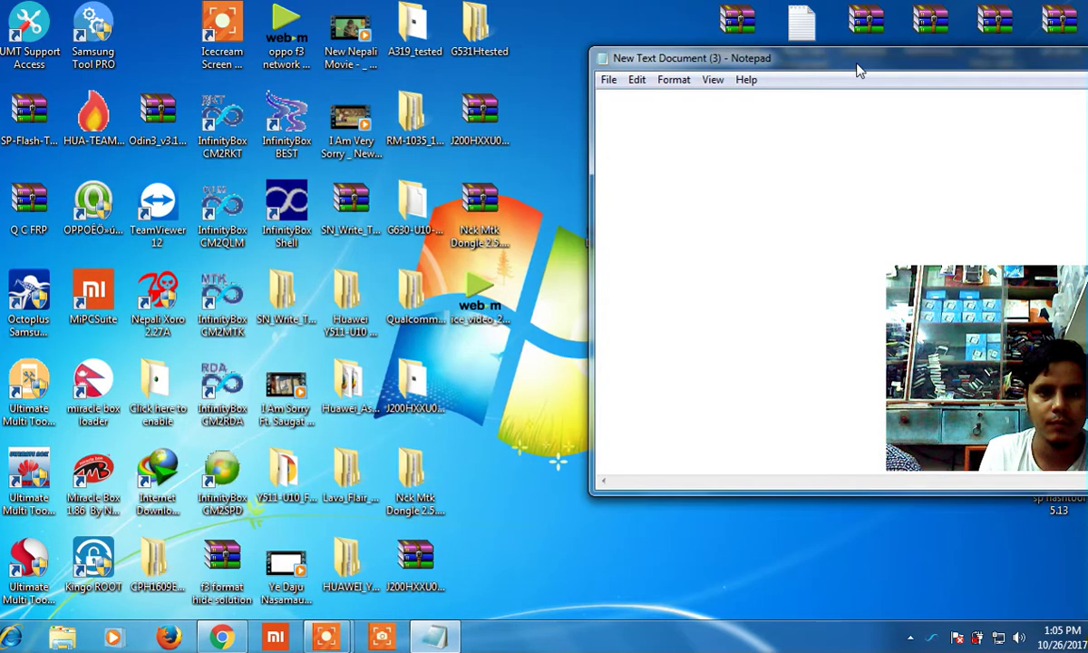
# Step: Open InfinityBox CM2MTK from its desktop shortcut and move its window so the settings are uncovered
pyautogui.rightClick(504, 366)
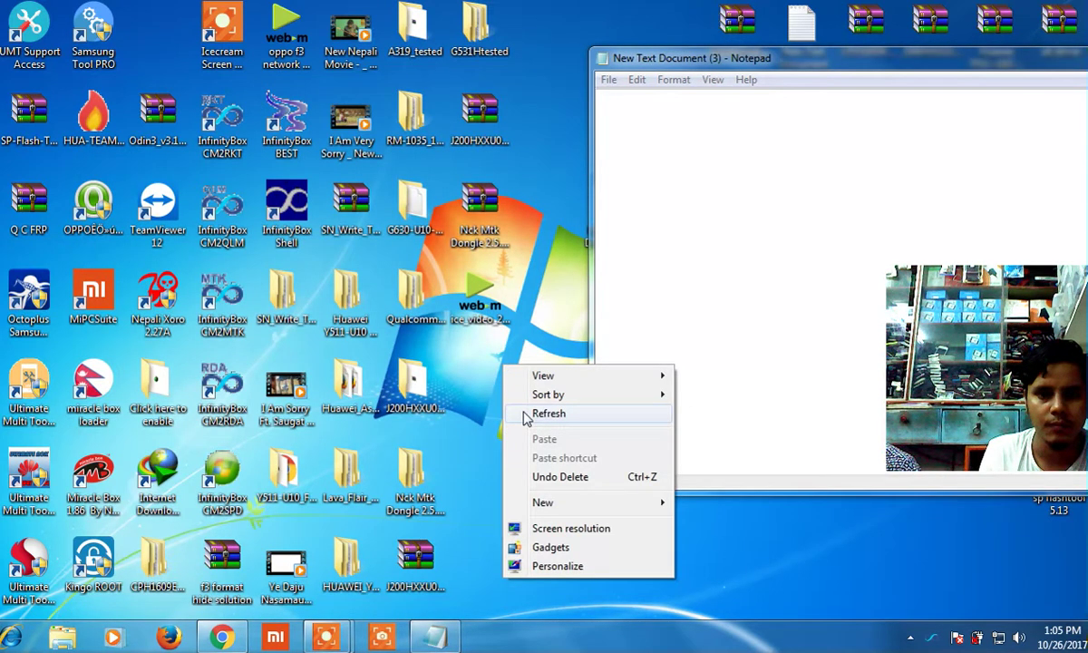
pyautogui.click(528, 414)
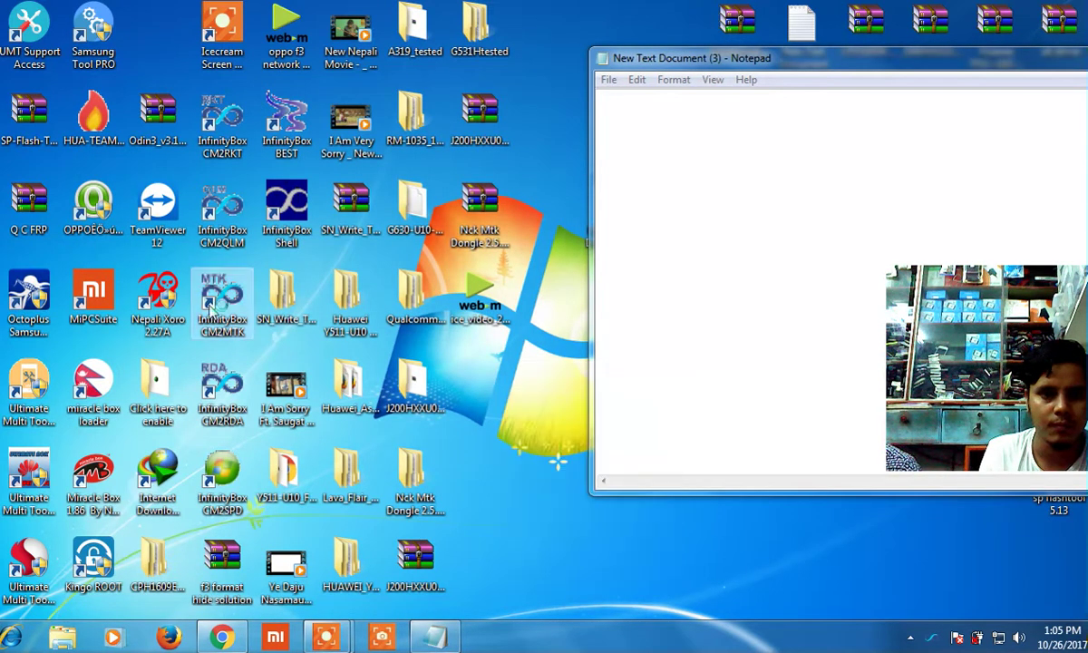
pyautogui.doubleClick(222, 295)
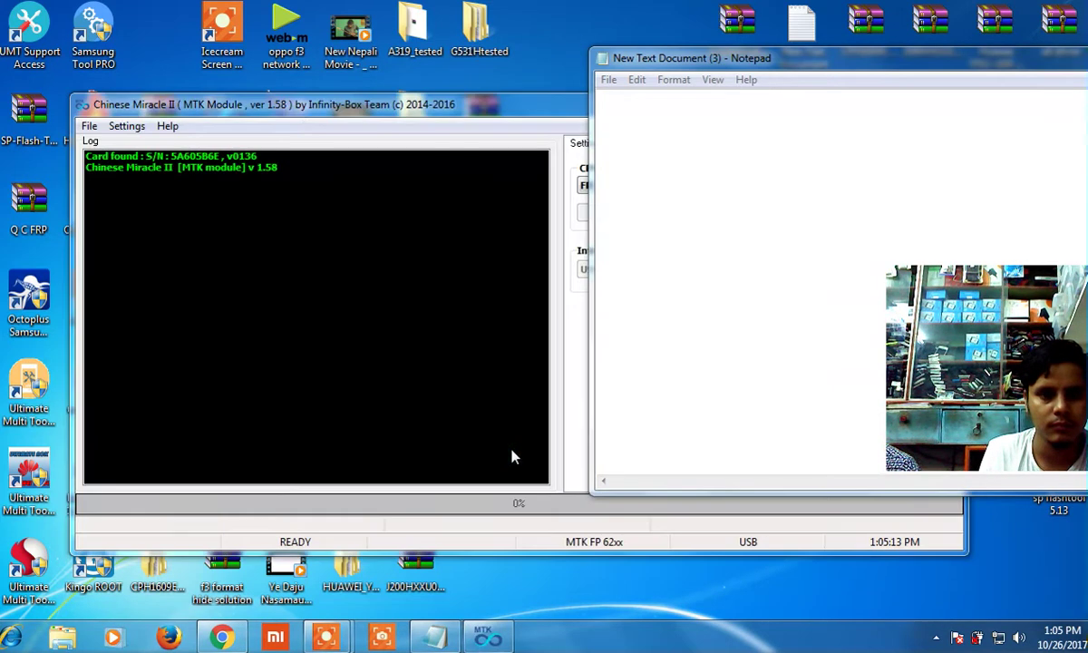
pyautogui.moveTo(340, 107)
pyautogui.mouseDown()
pyautogui.moveTo(279, 107)
pyautogui.moveTo(271, 77)
pyautogui.mouseUp()
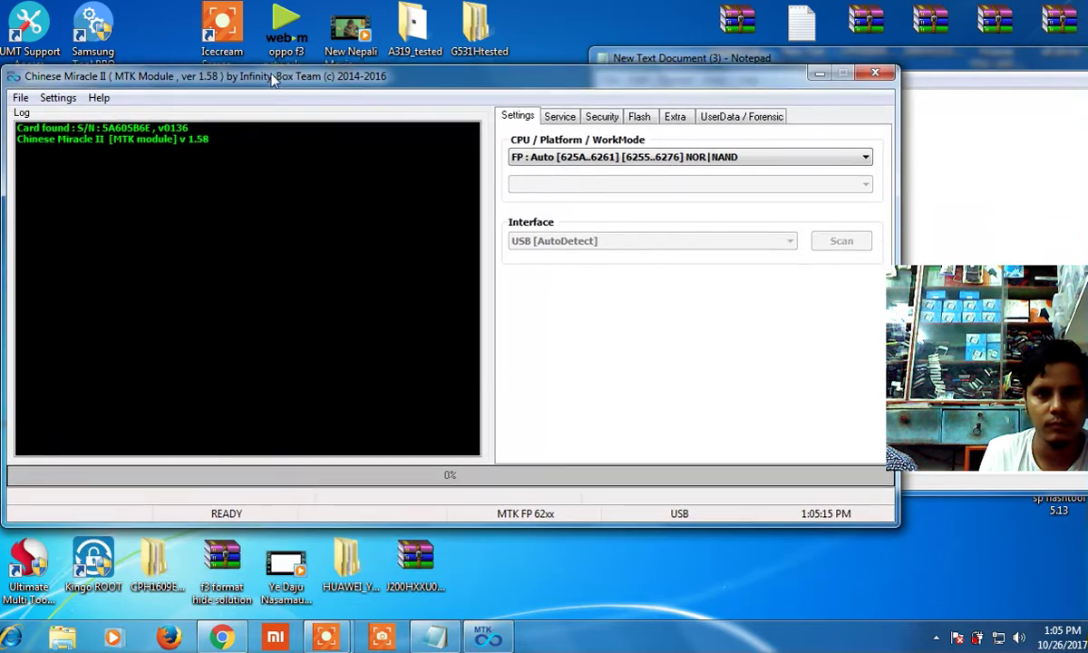
# Step: Set the CPU platform to SP : Auto [2601] [6571..6595] [6732..6797] [81|83|87xx] NAND|eMMC
pyautogui.click(561, 118)
pyautogui.press('Right')
pyautogui.press('Left')
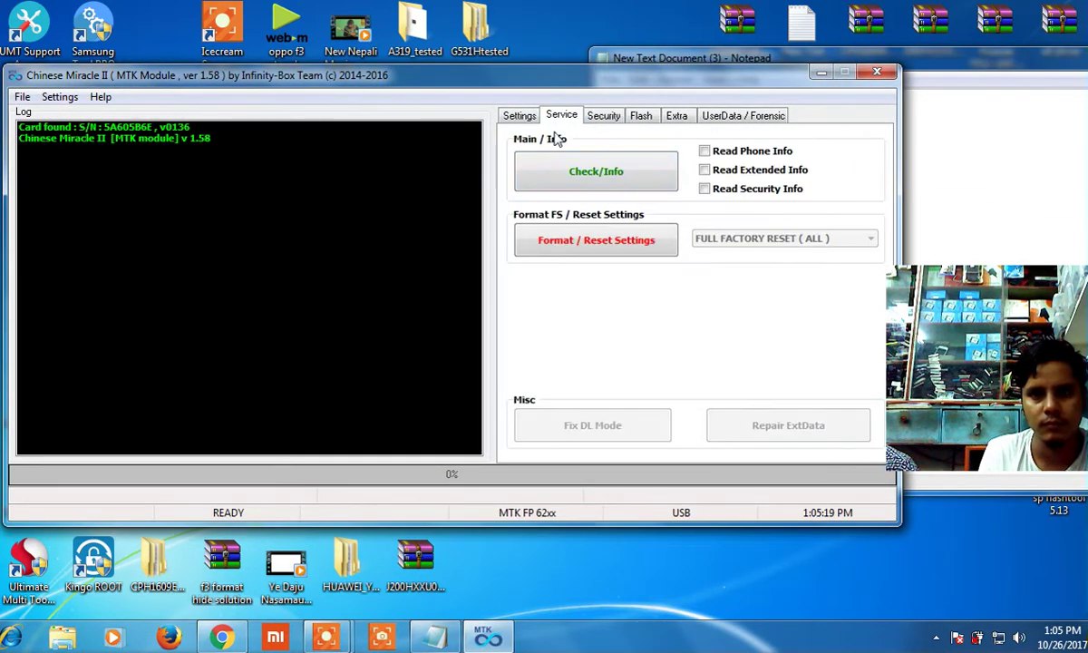
pyautogui.click(519, 116)
pyautogui.click(641, 156)
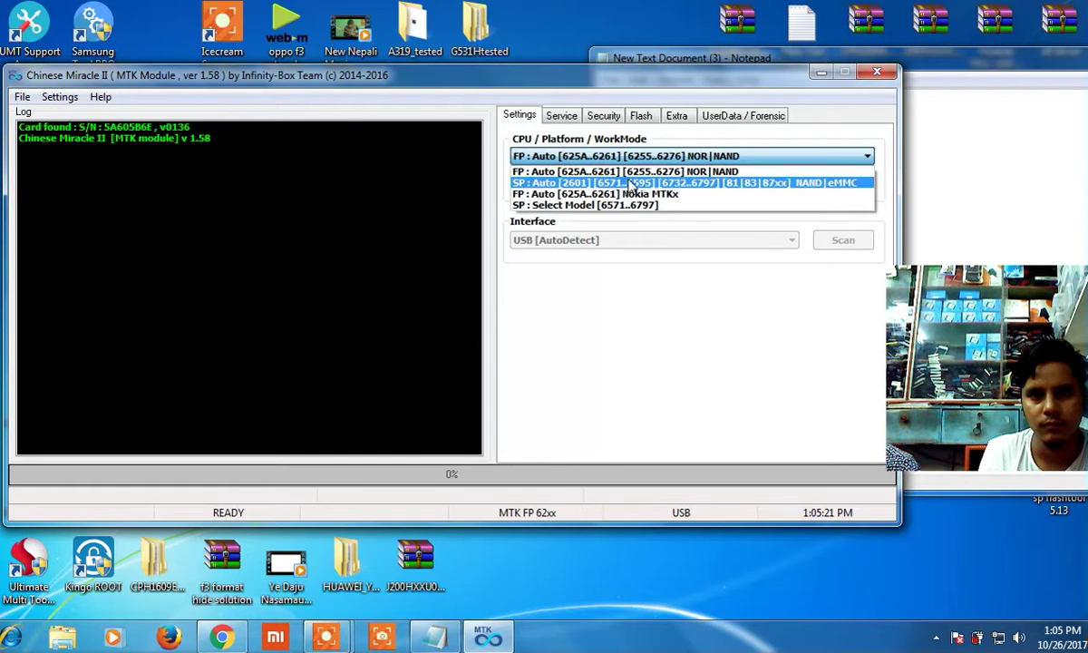
pyautogui.click(624, 183)
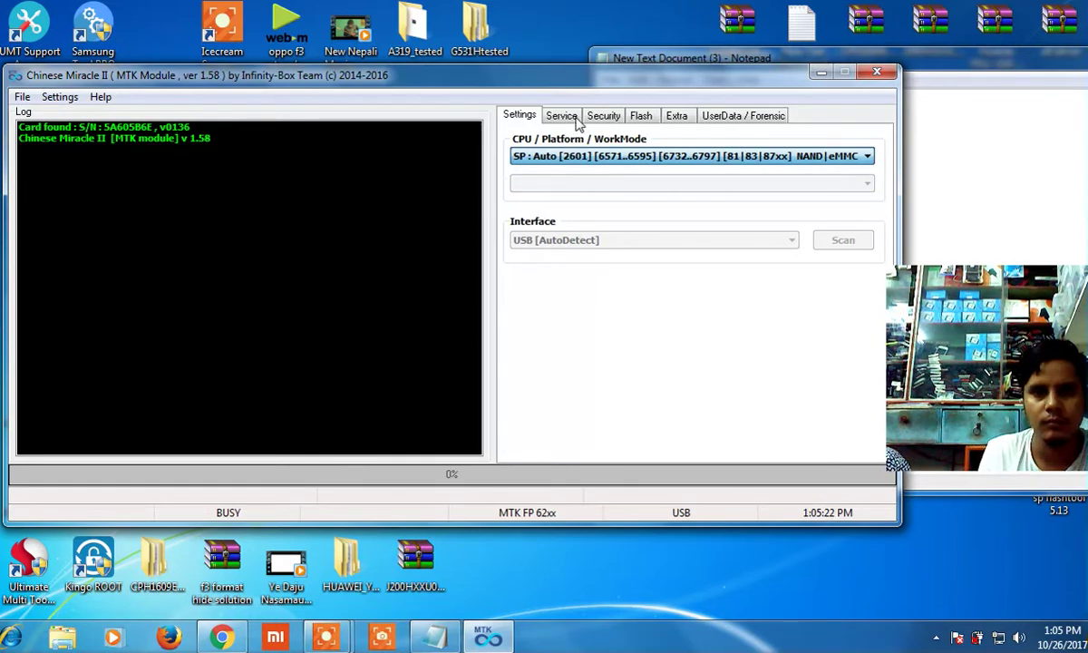
# Step: Choose FRP ( RESET PROTECTION ) as the reset type in the service functions and start the format operation
pyautogui.click(575, 117)
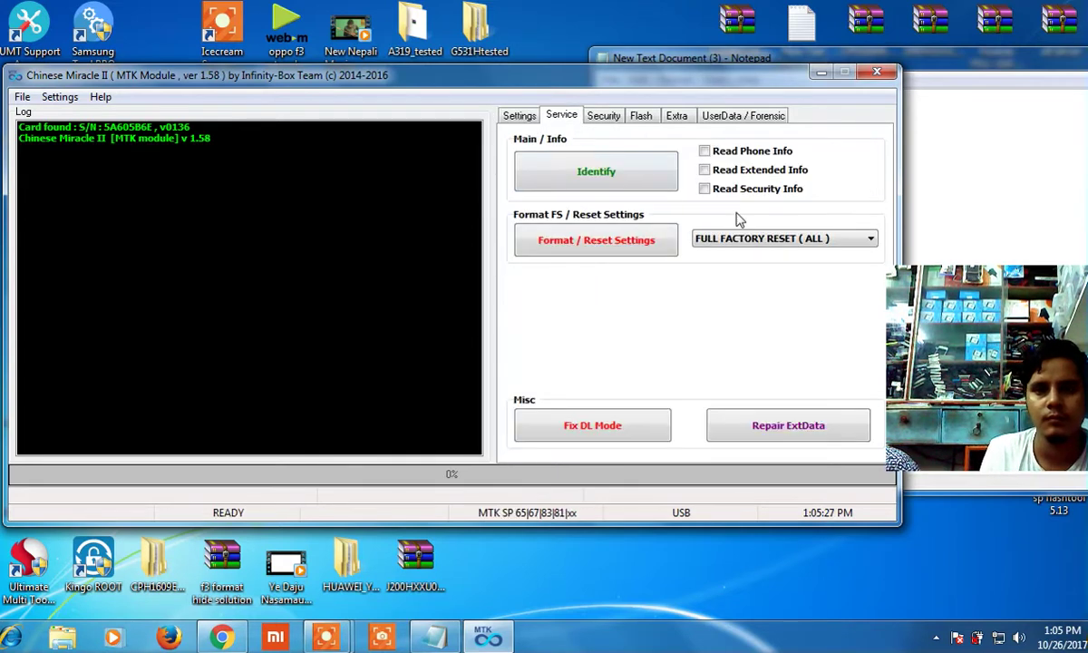
pyautogui.click(744, 241)
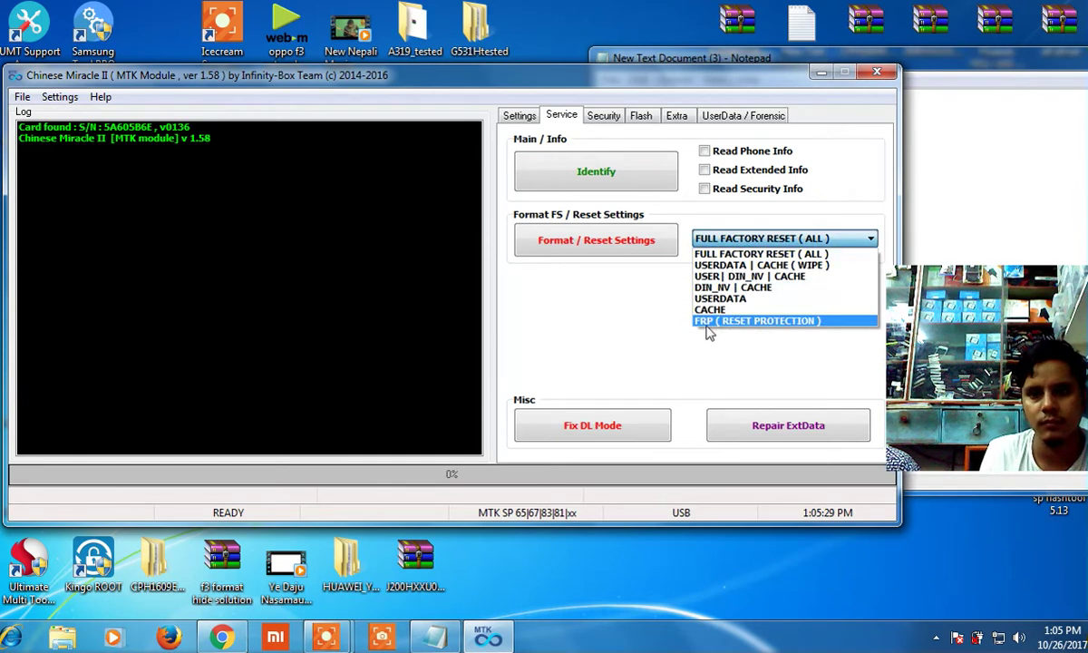
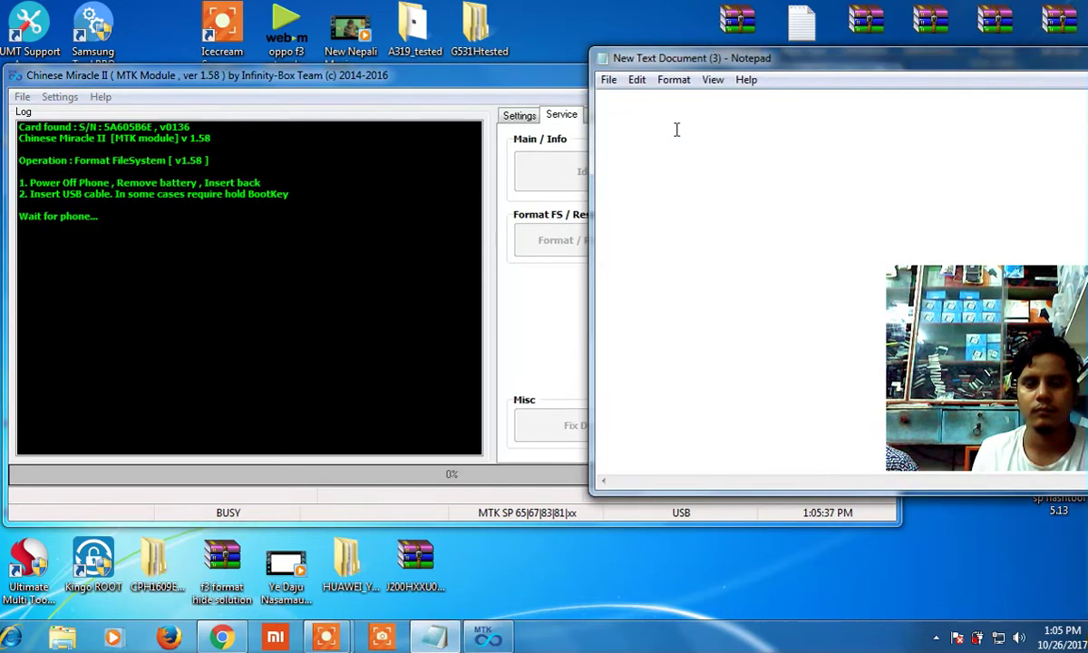
# Step: Write "thanks" in the open text document and close it
pyautogui.write('hanks')
pyautogui.press('Return')
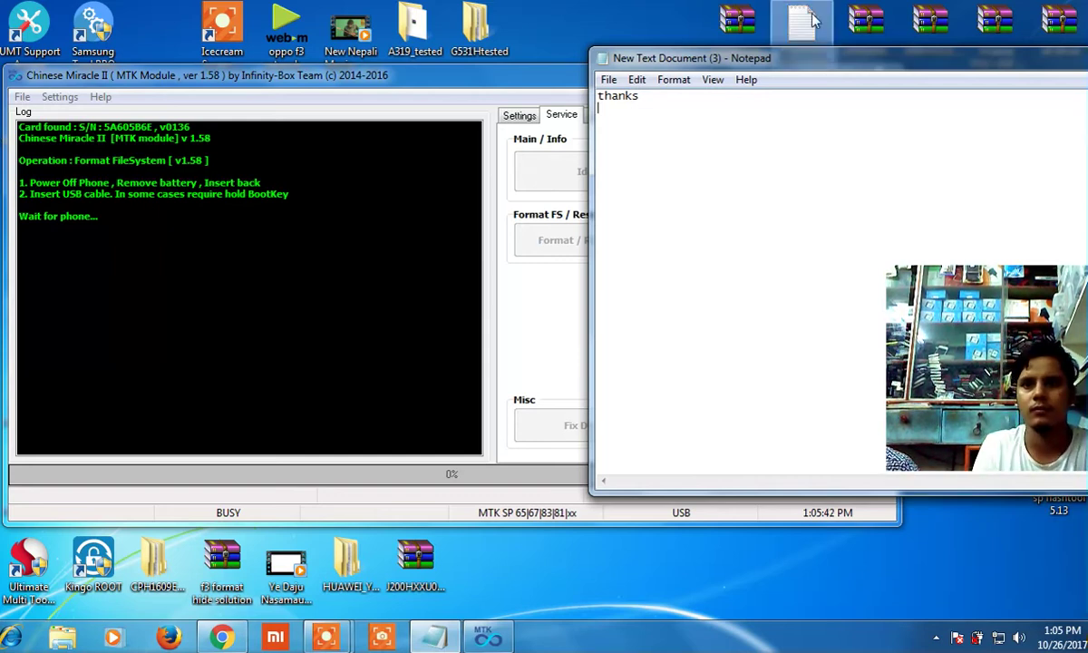
pyautogui.doubleClick(913, 60)
pyautogui.click(1050, 66)
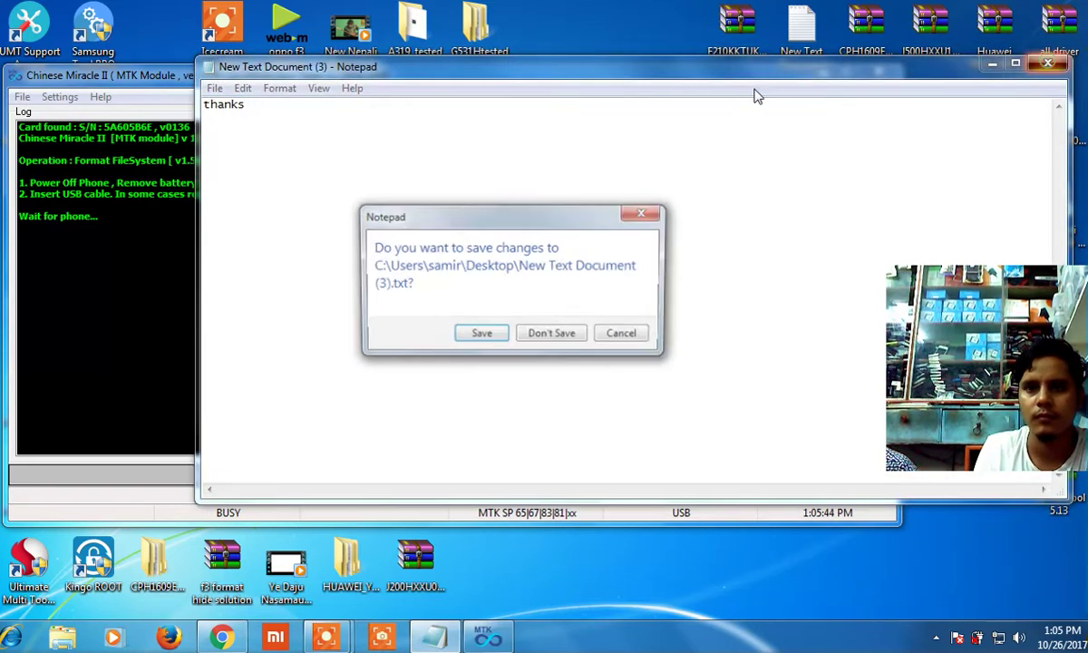
pyautogui.click(514, 332)
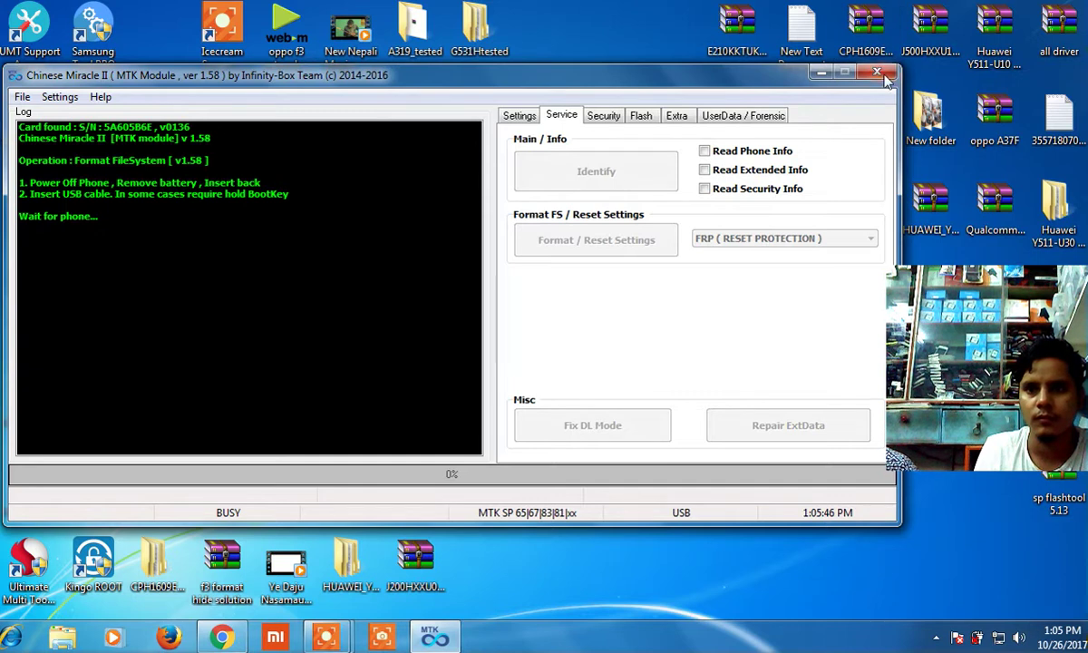
pyautogui.click(938, 640)
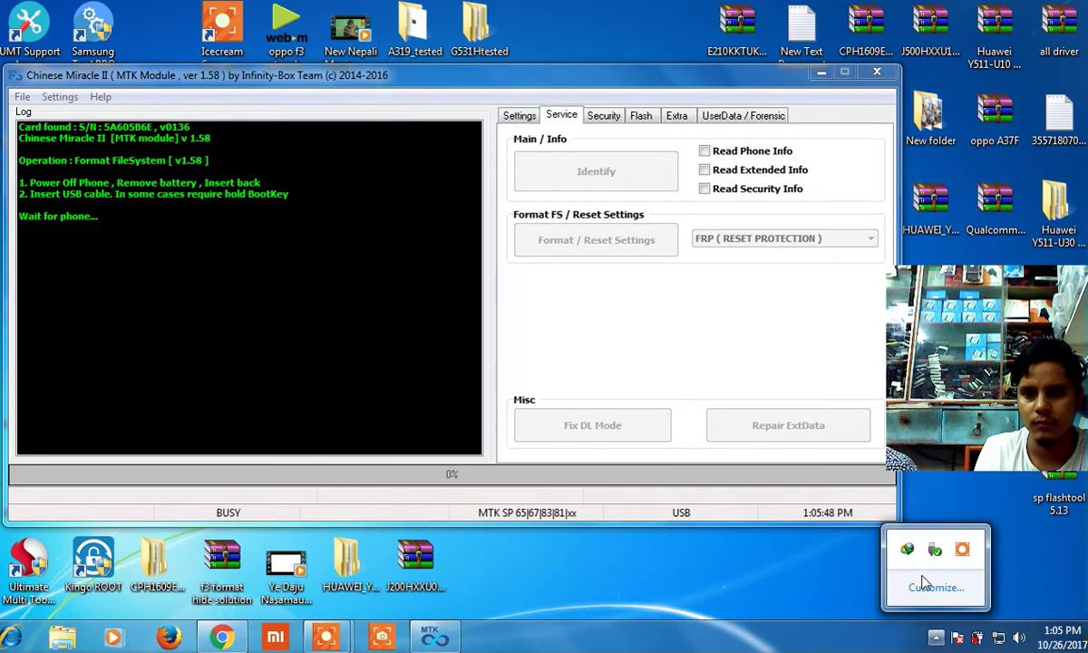
pyautogui.rightClick(962, 549)
pyautogui.click(849, 540)
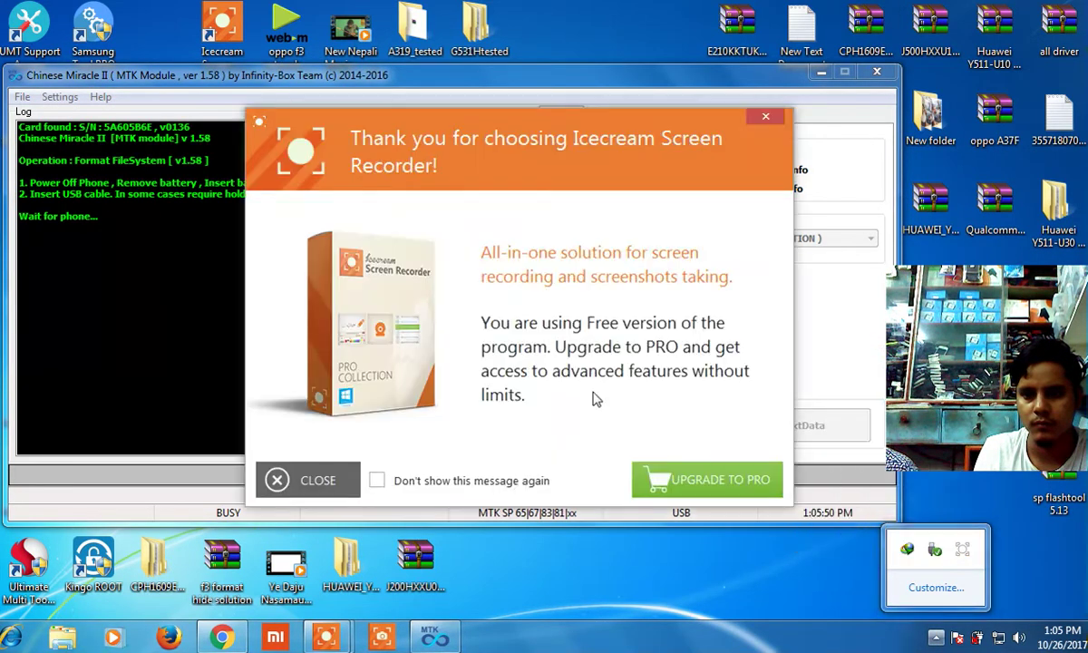